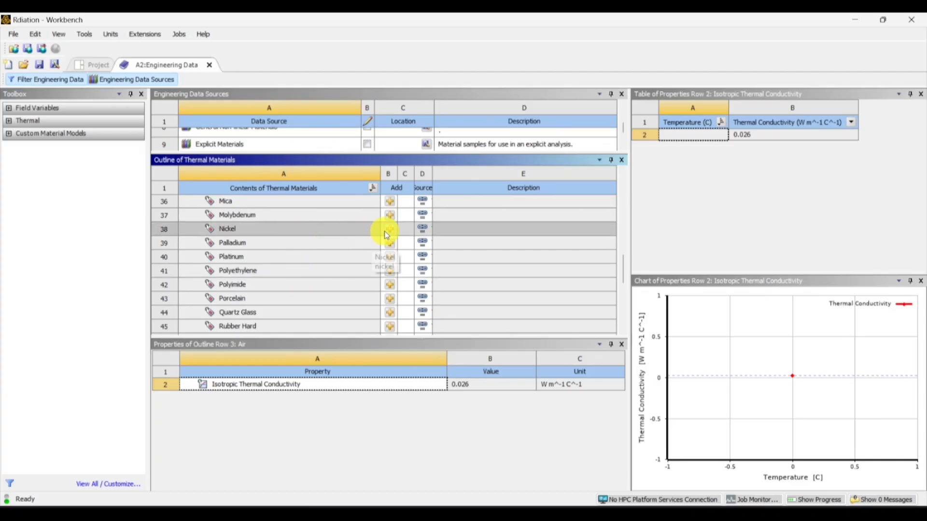
# Add Nickel from the thermal materials library to the engineering data and return to the project schematic.
pyautogui.click(390, 229)
pyautogui.click(140, 79)
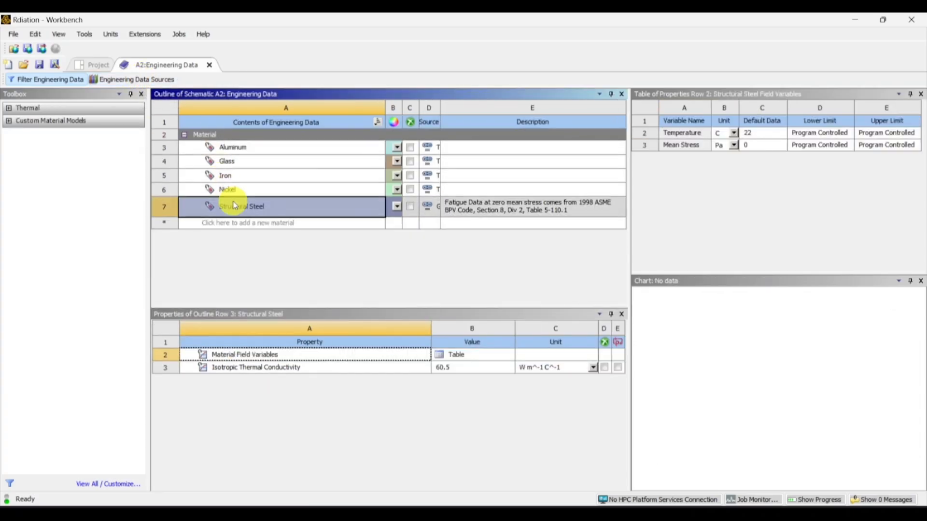
pyautogui.click(100, 65)
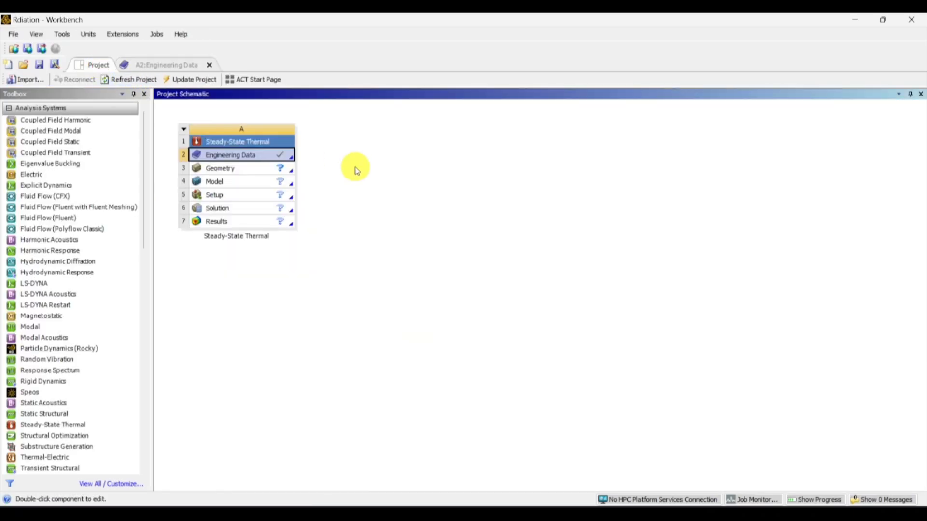
# Open the system's geometry in SpaceClaim and measure the Aluminum plate's vertical edge and its thickness.
pyautogui.doubleClick(259, 168)
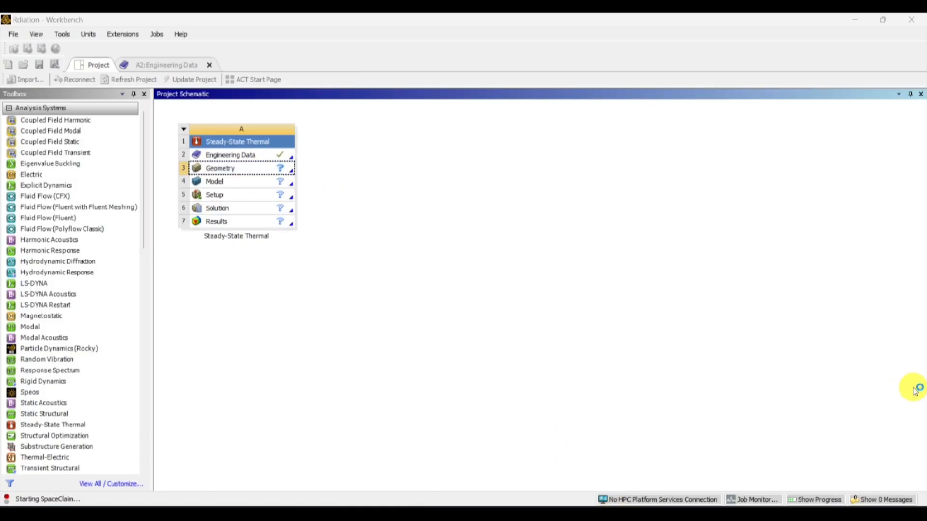
pyautogui.click(202, 37)
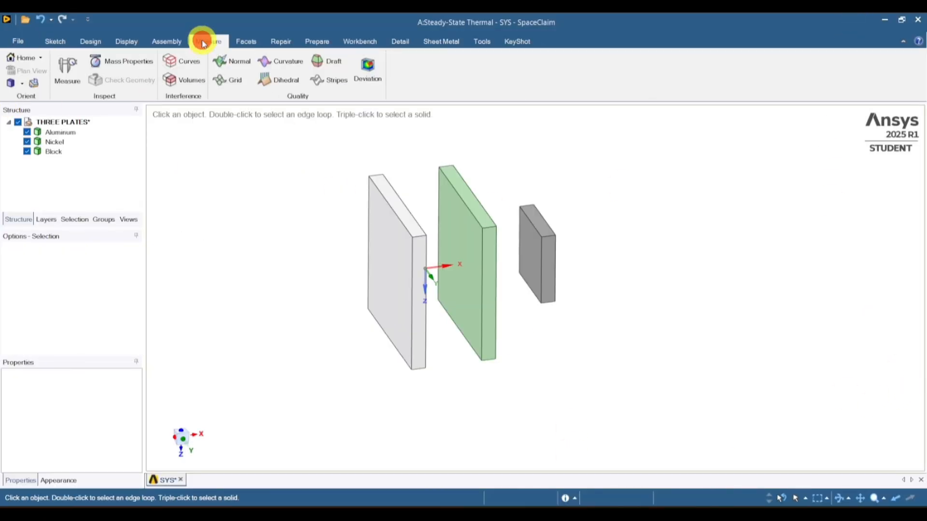
pyautogui.scroll(4, 358, 267)
pyautogui.scroll(-3, 409, 204)
pyautogui.click(67, 67)
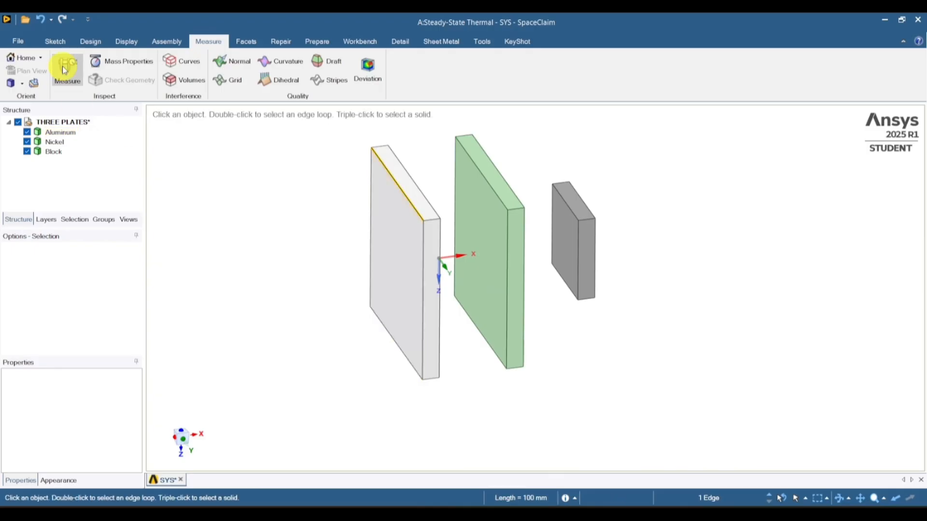
pyautogui.click(575, 347)
pyautogui.click(424, 290)
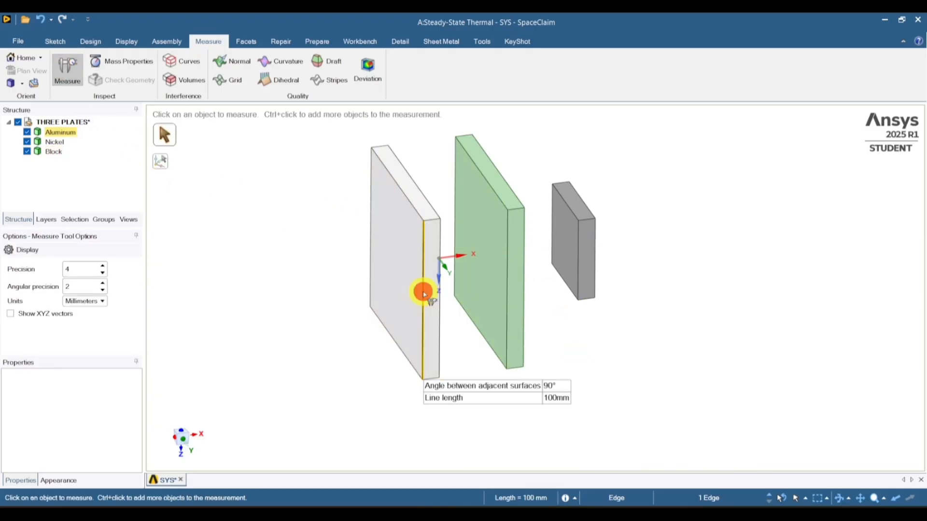
pyautogui.click(554, 419)
pyautogui.scroll(3, 430, 375)
pyautogui.click(428, 371)
pyautogui.click(586, 418)
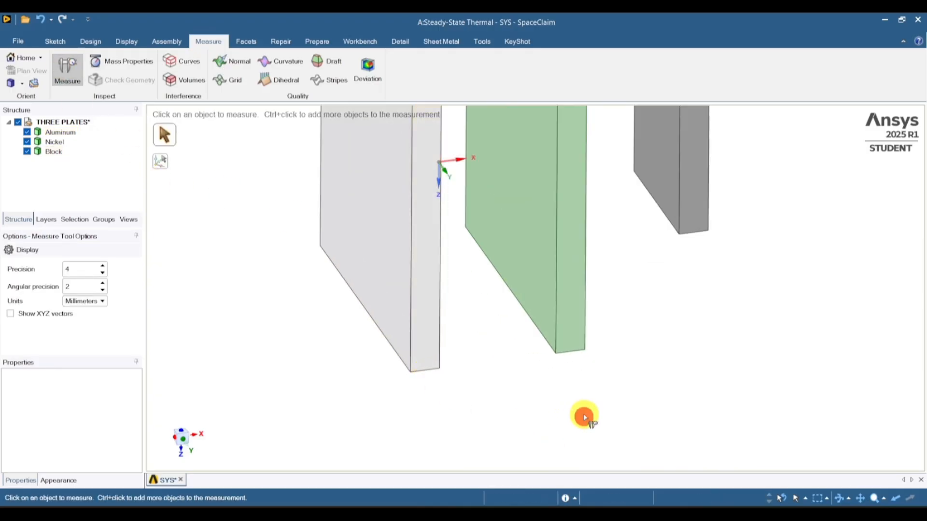
# Measure the distance between the facing surfaces of the Aluminum plate and the middle Block.
pyautogui.scroll(-3, 477, 297)
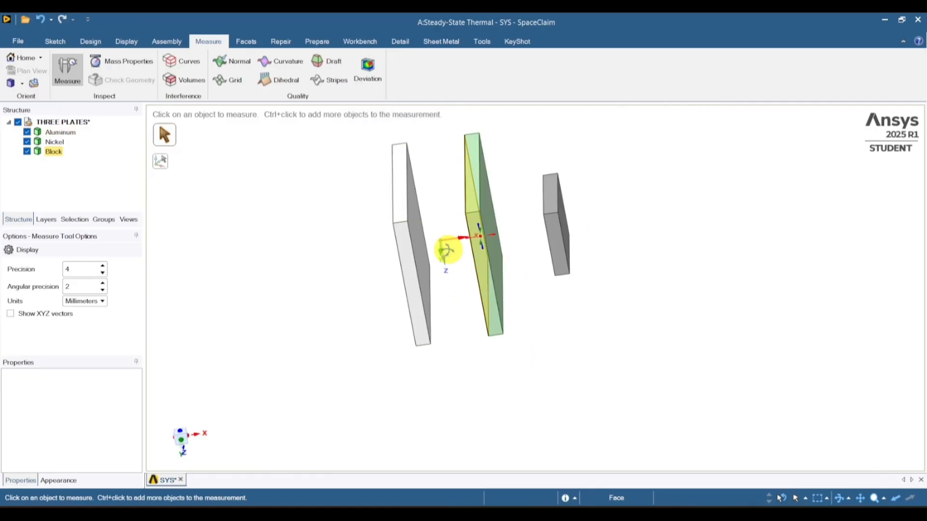
pyautogui.click(413, 232)
pyautogui.keyDown('ctrl'); pyautogui.click(459, 215); pyautogui.keyUp('ctrl')
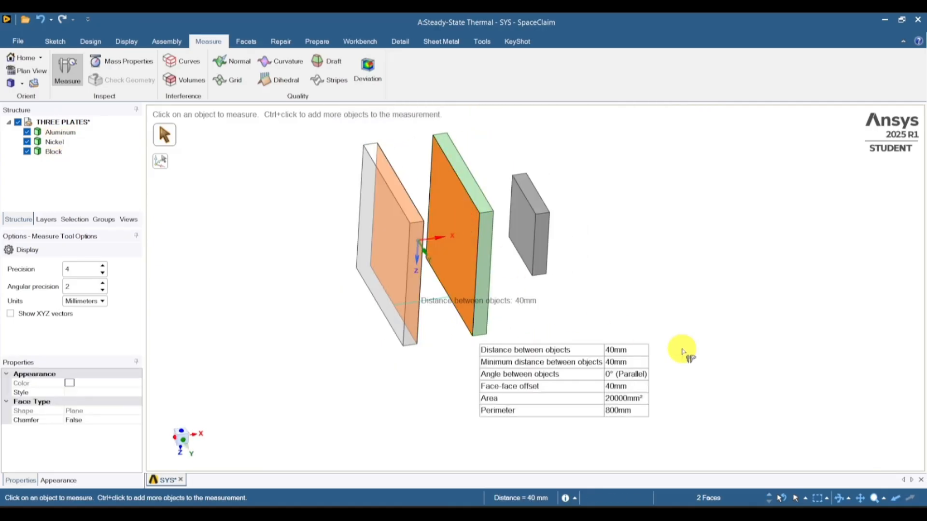
pyautogui.click(568, 293)
# Measure the gap between the middle Block and the small Nickel plate.
pyautogui.scroll(-3, 563, 256)
pyautogui.scroll(4, 552, 299)
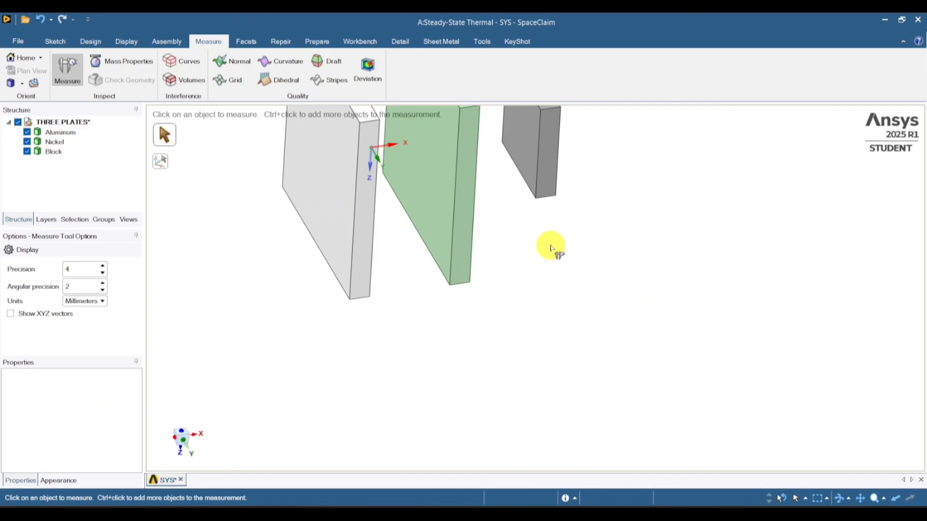
pyautogui.moveTo(553, 248); pyautogui.dragTo(523, 328, button='middle')
pyautogui.click(430, 317)
pyautogui.keyDown('ctrl'); pyautogui.click(581, 296); pyautogui.keyUp('ctrl')
pyautogui.click(716, 325)
# Measure the edge length of the small Nickel plate.
pyautogui.moveTo(716, 325); pyautogui.dragTo(644, 354, button='middle')
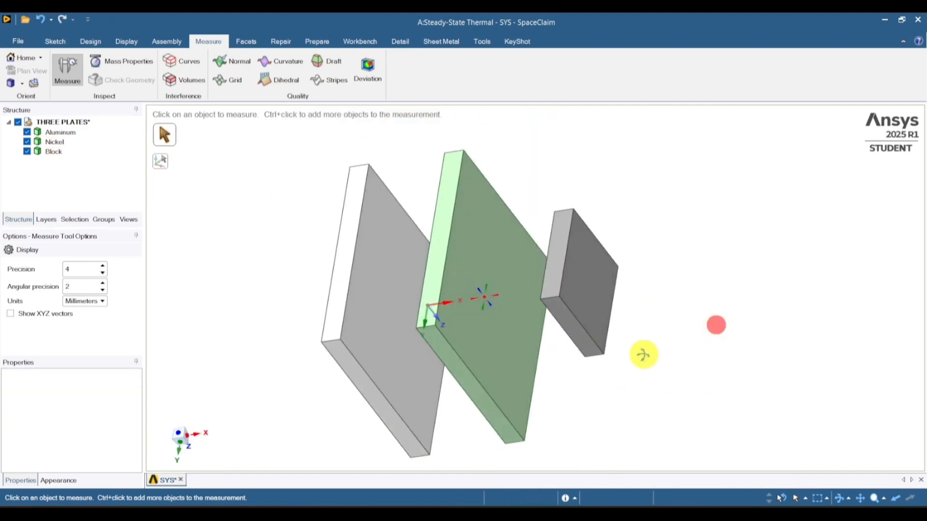
pyautogui.scroll(3, 570, 253)
pyautogui.click(588, 253)
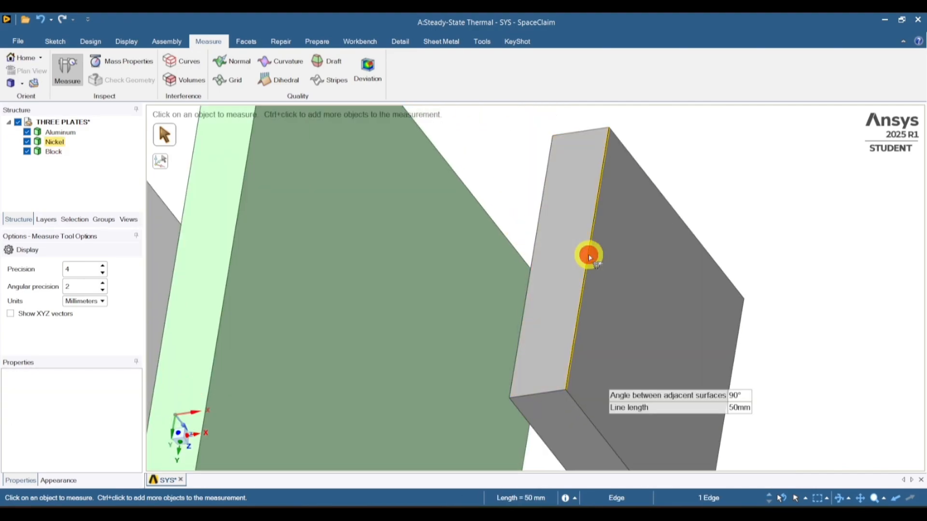
pyautogui.moveTo(588, 252); pyautogui.dragTo(588, 133, button='middle')
pyautogui.click(81, 79)
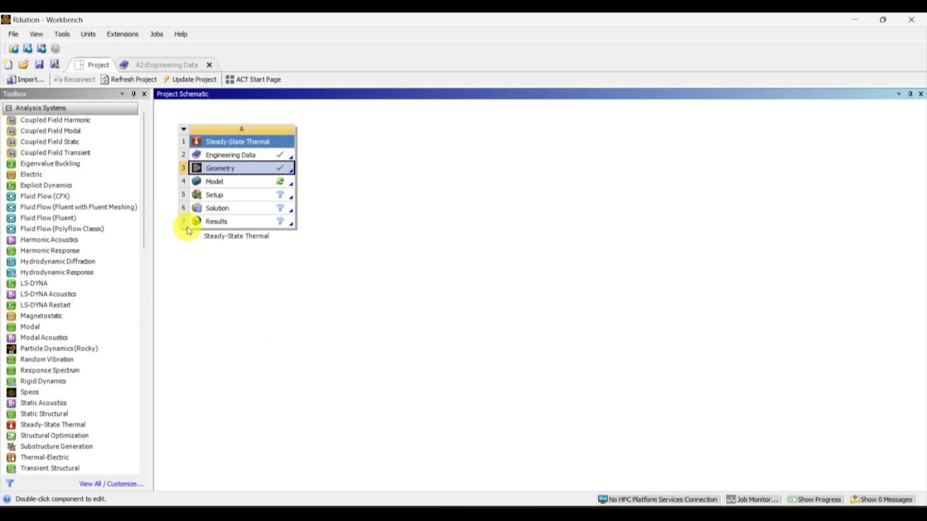
# Open the Steady-State Thermal system's model in Mechanical from the project schematic.
pyautogui.rightClick(241, 175)
pyautogui.click(291, 266)
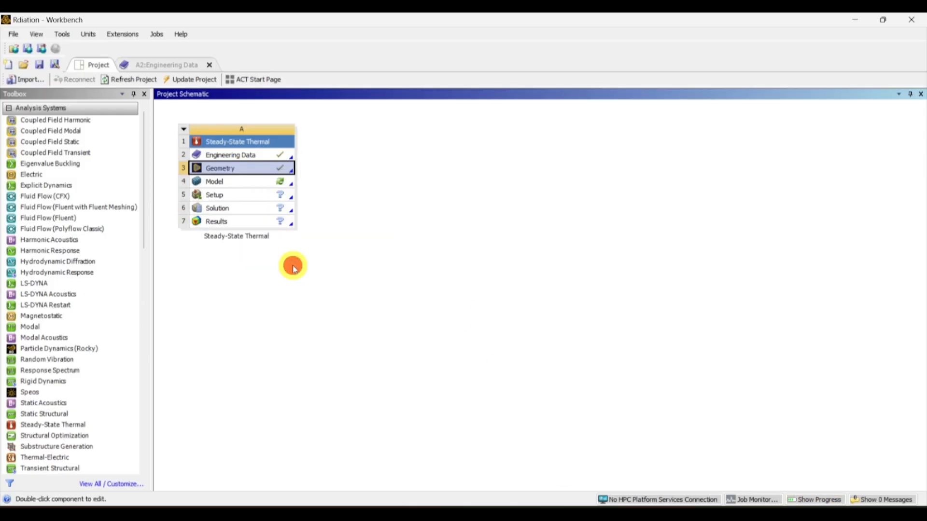
pyautogui.doubleClick(241, 186)
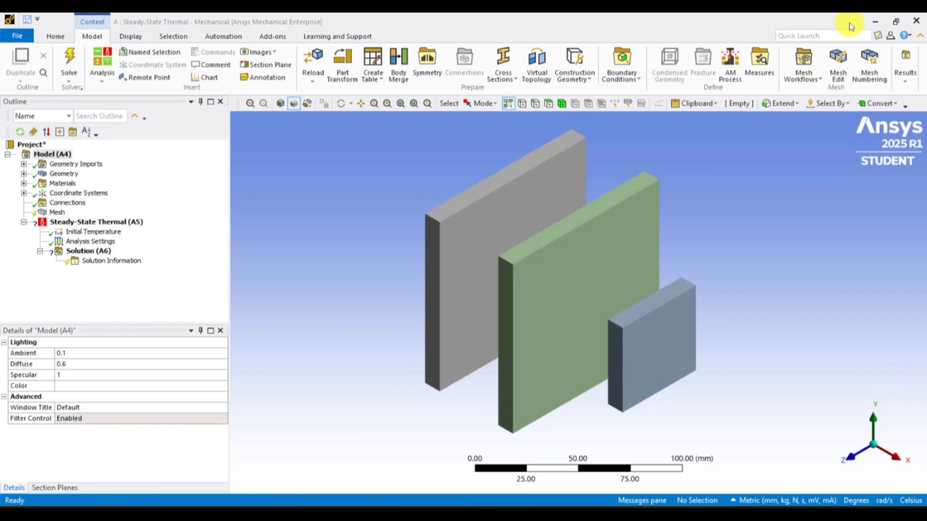
pyautogui.click(850, 21)
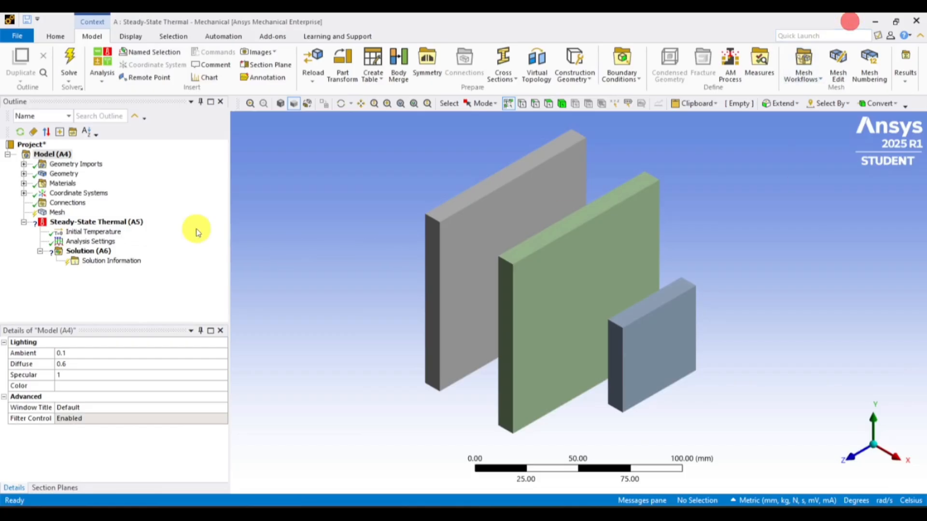
# Suppress the SYS\Block body between the Aluminum and Nickel plates.
pyautogui.click(24, 174)
pyautogui.click(88, 205)
pyautogui.rightClick(88, 206)
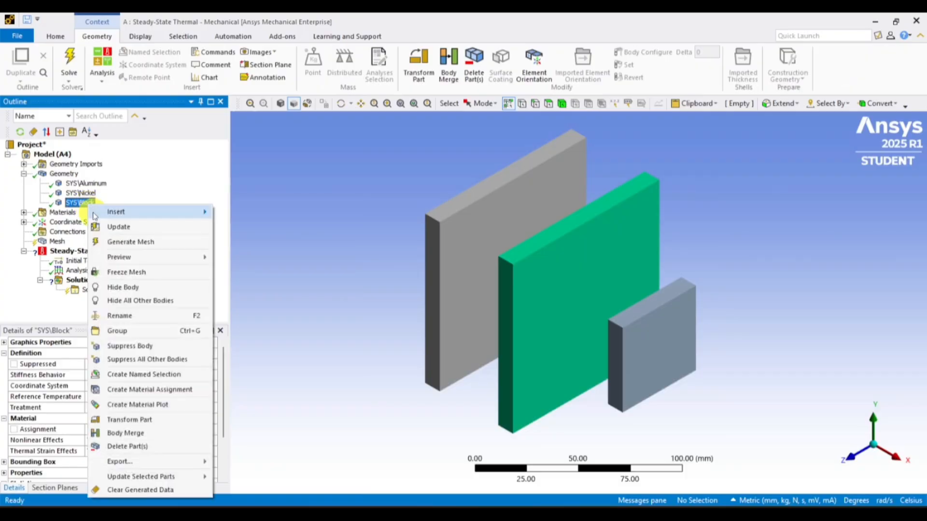
pyautogui.click(117, 347)
pyautogui.click(24, 174)
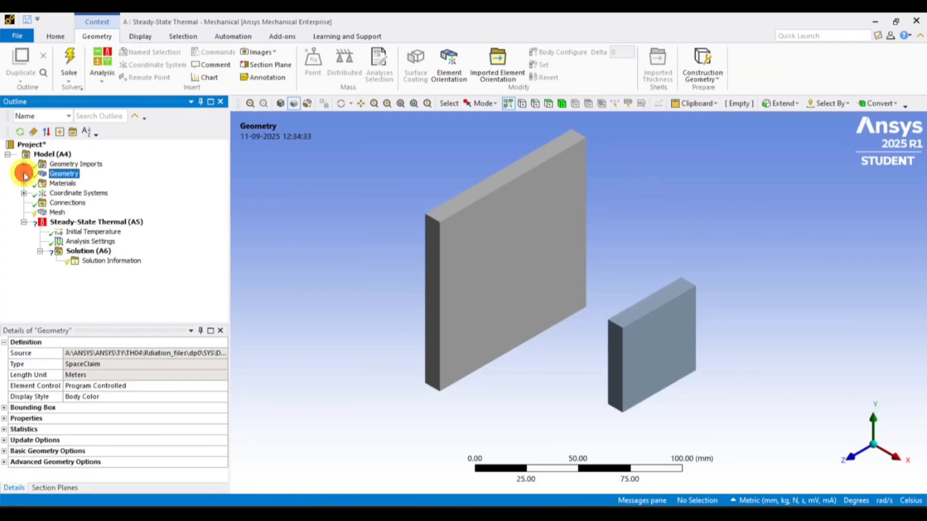
# Assign the Aluminum material to the SYS\Aluminum body.
pyautogui.click(24, 174)
pyautogui.click(75, 184)
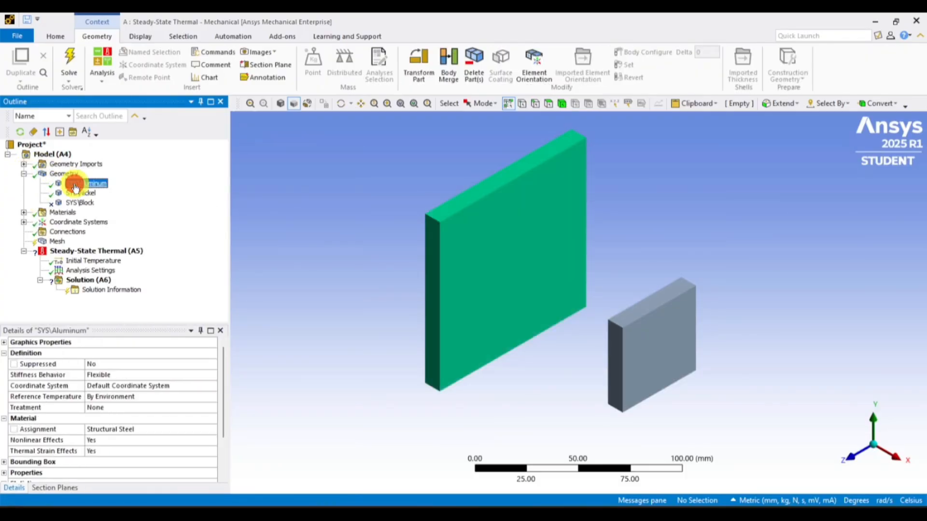
pyautogui.click(206, 429)
pyautogui.click(207, 428)
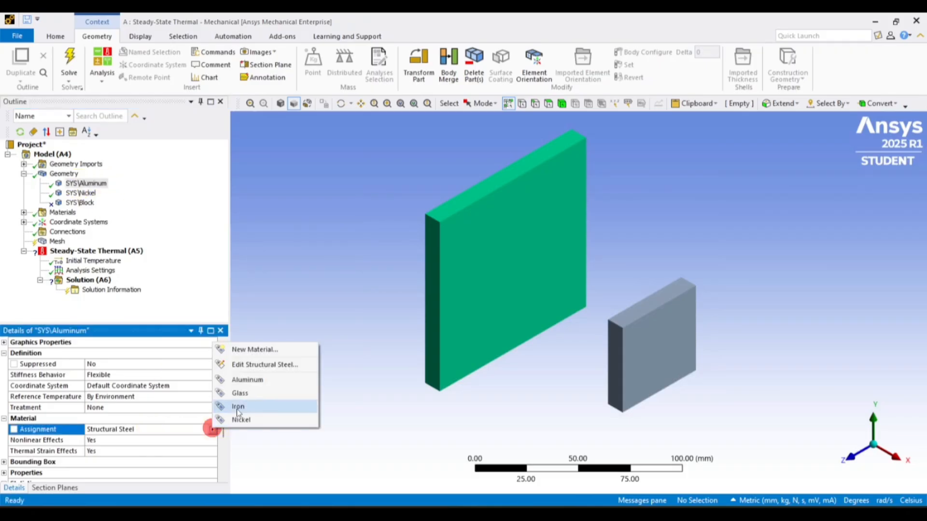
pyautogui.click(251, 385)
# Assign the Nickel material to the SYS\Nickel body.
pyautogui.click(80, 203)
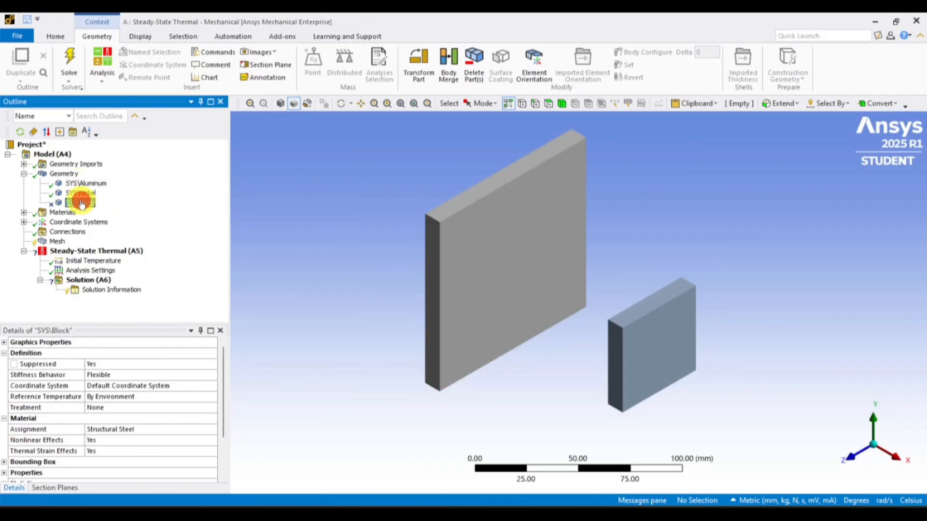
pyautogui.click(135, 430)
pyautogui.click(213, 432)
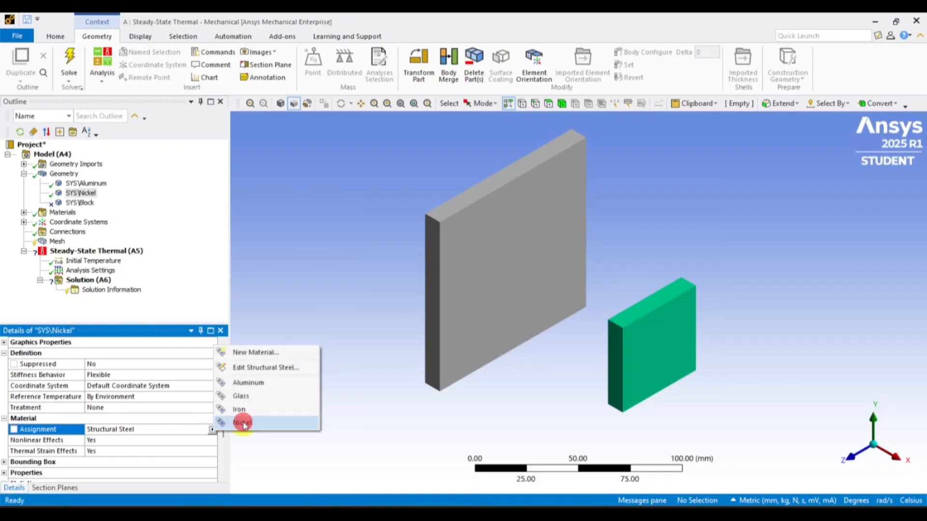
pyautogui.click(252, 389)
pyautogui.click(24, 175)
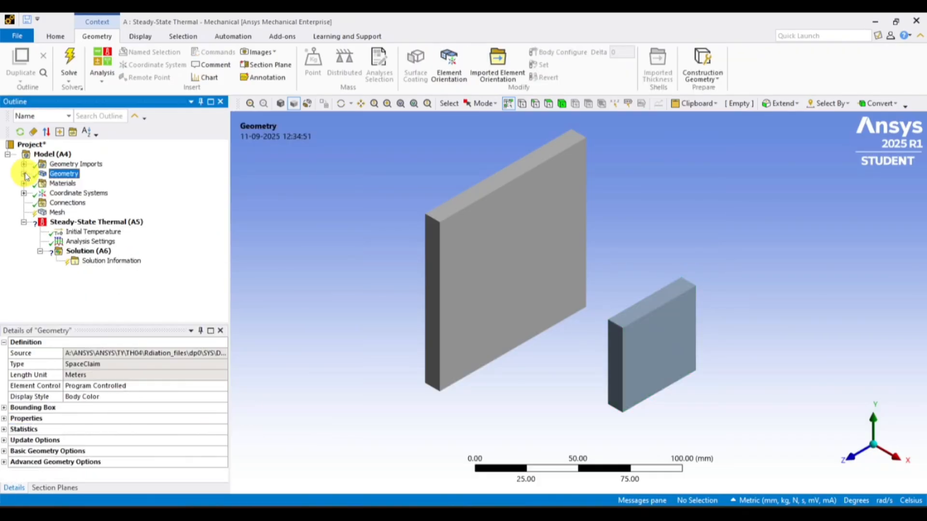
# Generate the mesh with a 2.5 mm element size and expand its statistics.
pyautogui.click(55, 213)
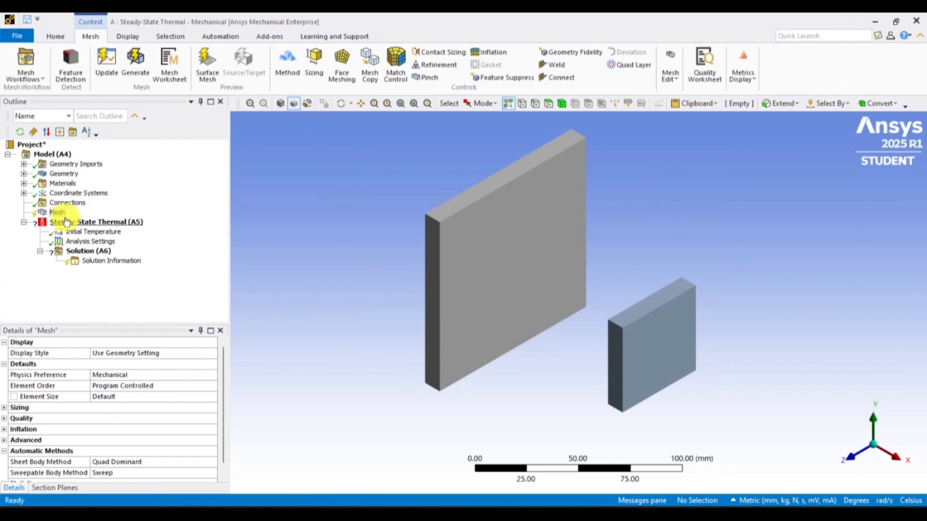
pyautogui.click(113, 396)
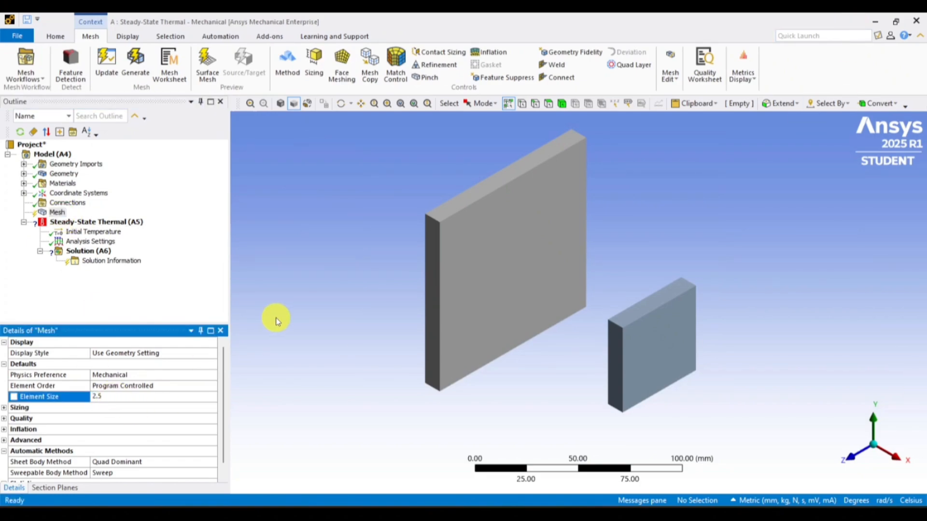
pyautogui.click(135, 65)
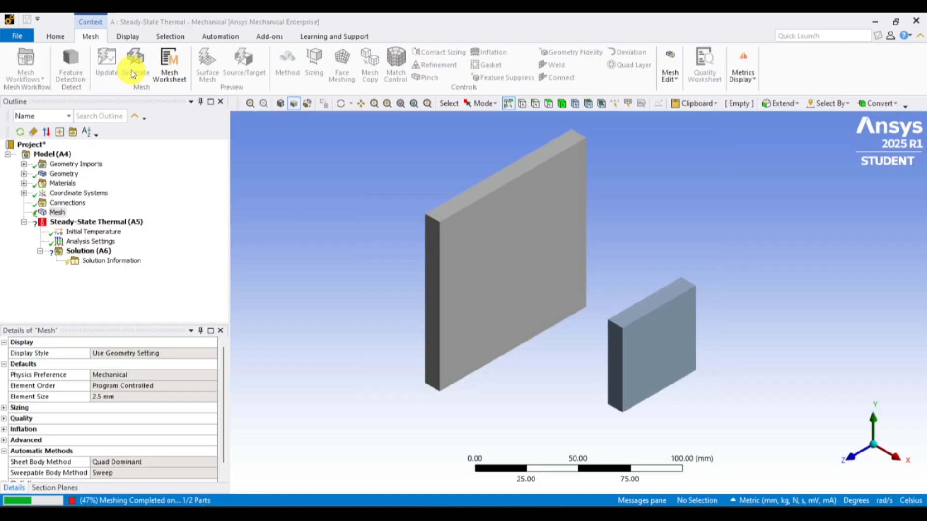
pyautogui.scroll(-1, 85, 403)
pyautogui.click(4, 472)
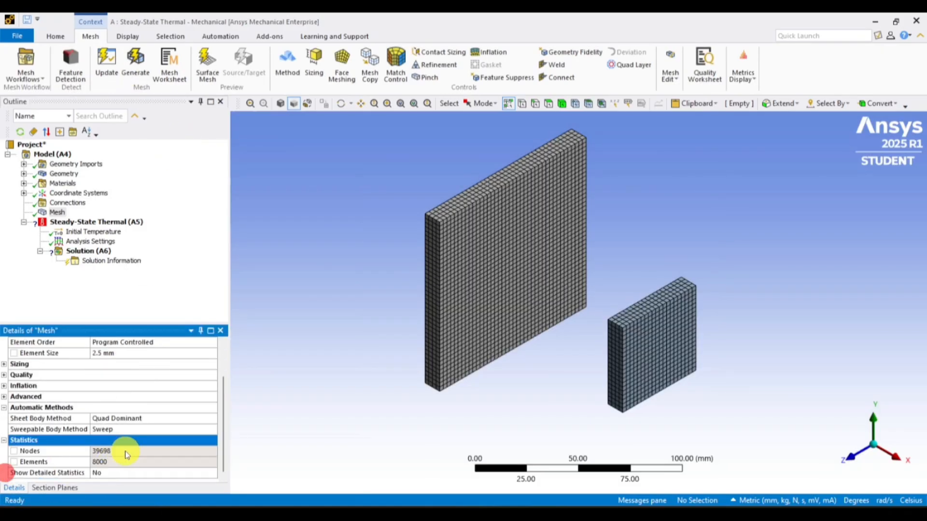
# Set the mesh element size to 2 mm, regenerate the mesh and check its node and element statistics.
pyautogui.click(116, 355)
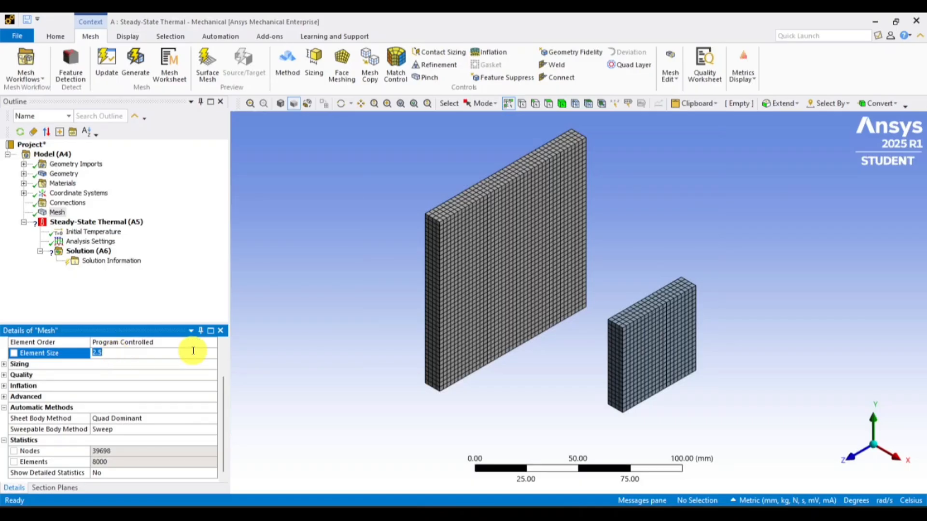
pyautogui.click(136, 60)
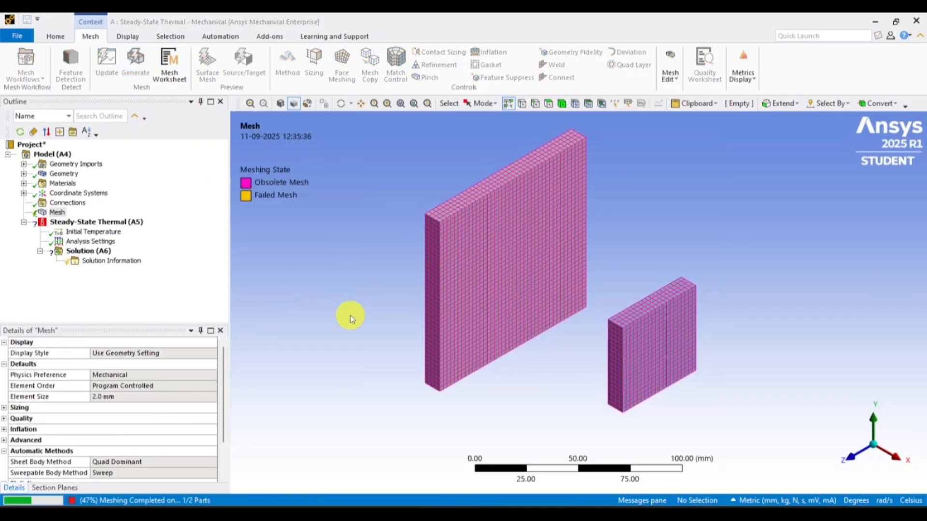
pyautogui.scroll(-1, 106, 457)
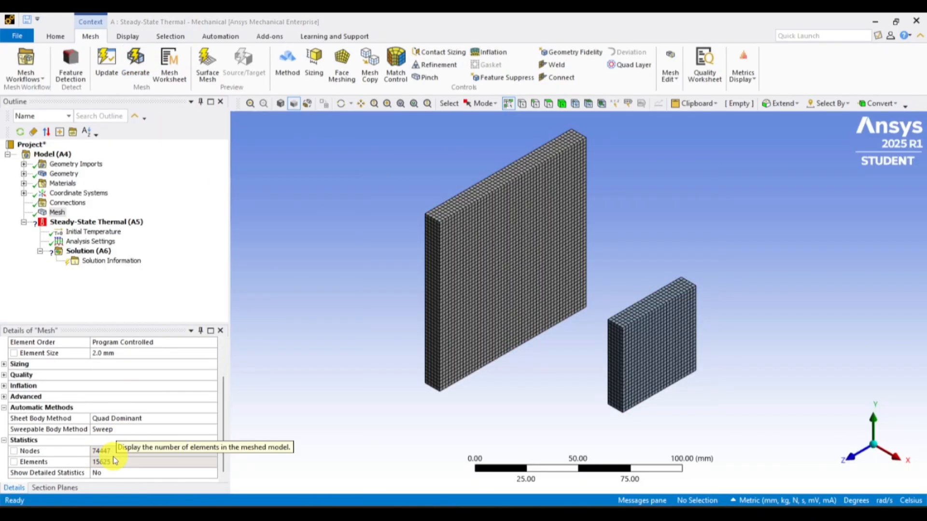
# Insert a Temperature load into the Steady-State Thermal analysis.
pyautogui.click(76, 223)
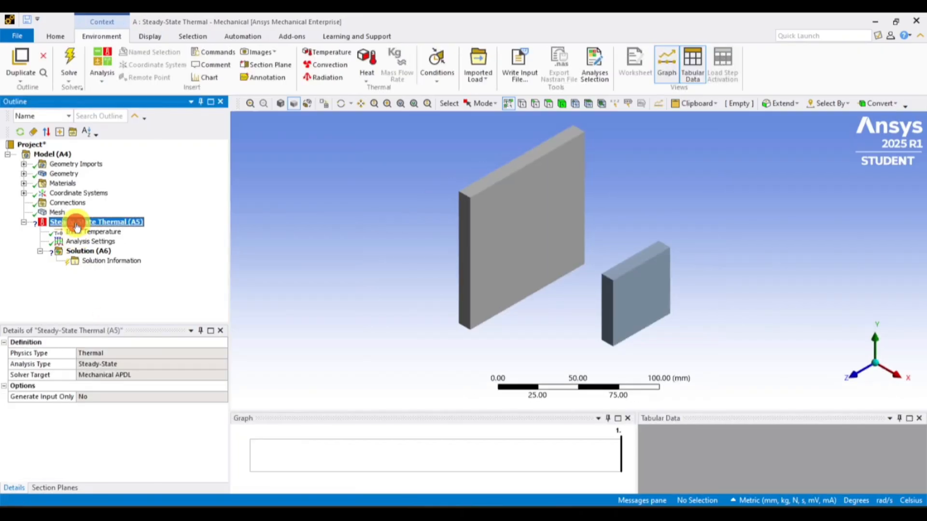
pyautogui.rightClick(188, 223)
pyautogui.moveTo(201, 230)
pyautogui.click(238, 231)
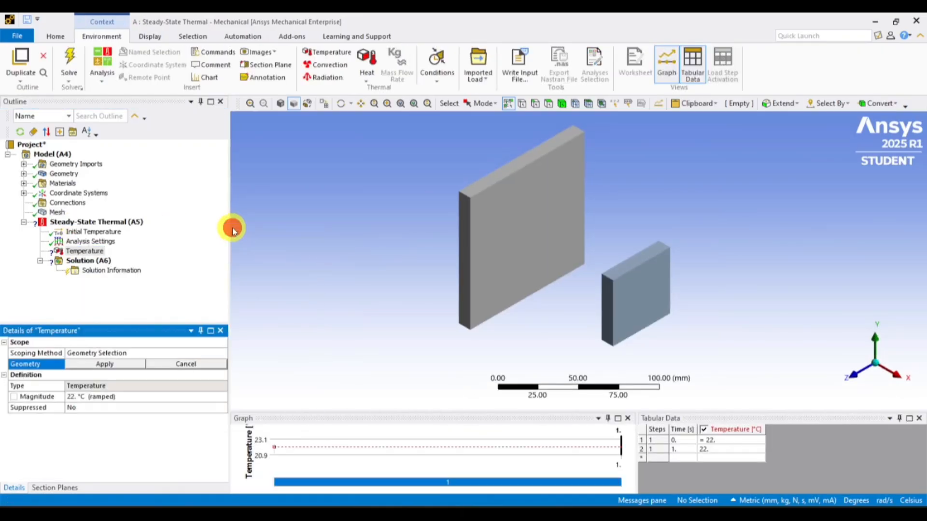
pyautogui.click(113, 225)
pyautogui.rightClick(114, 225)
pyautogui.click(331, 186)
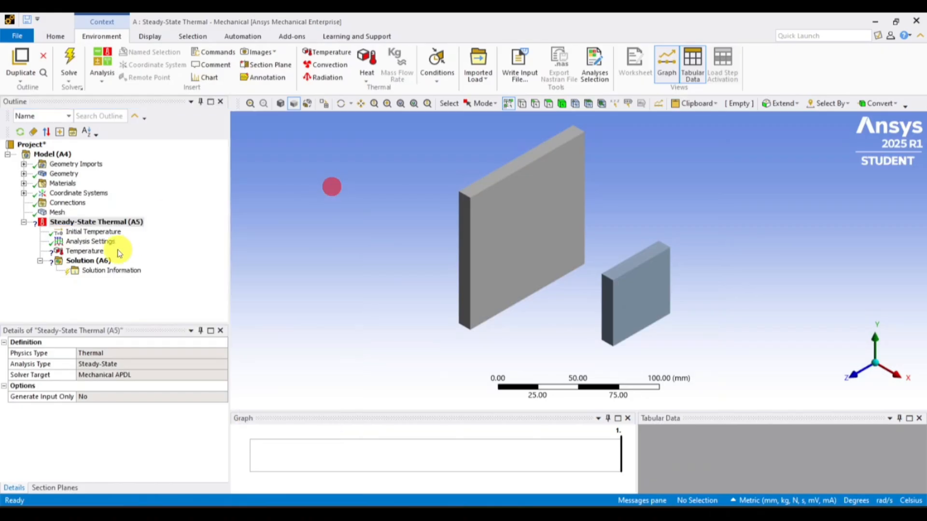
# Scope the Temperature load to the small Nickel plate body and set its magnitude to 1500 °C.
pyautogui.click(95, 254)
pyautogui.click(562, 103)
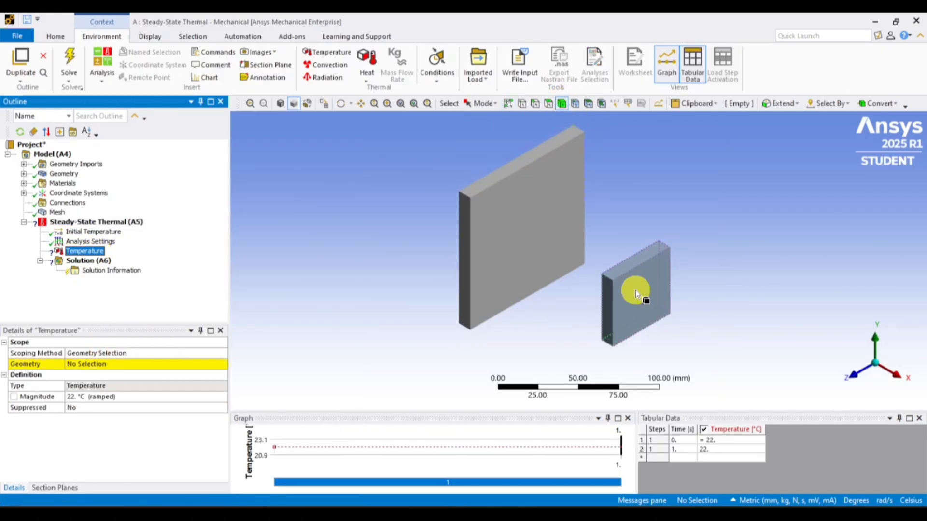
pyautogui.click(633, 289)
pyautogui.click(145, 365)
pyautogui.click(101, 364)
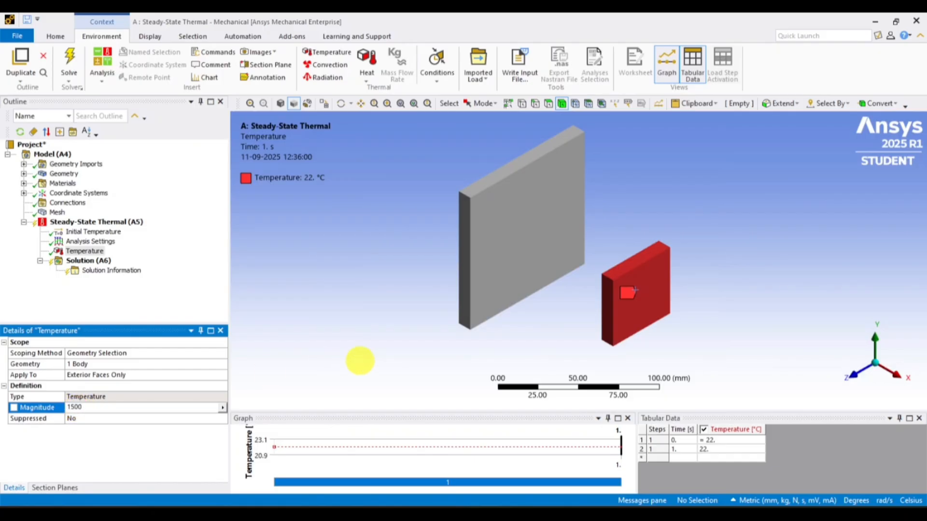
# Hold the small Nickel plate's Temperature load constant at 1500 °C by setting both its magnitude and its 0 s table value.
pyautogui.write('1500')
pyautogui.click(359, 362)
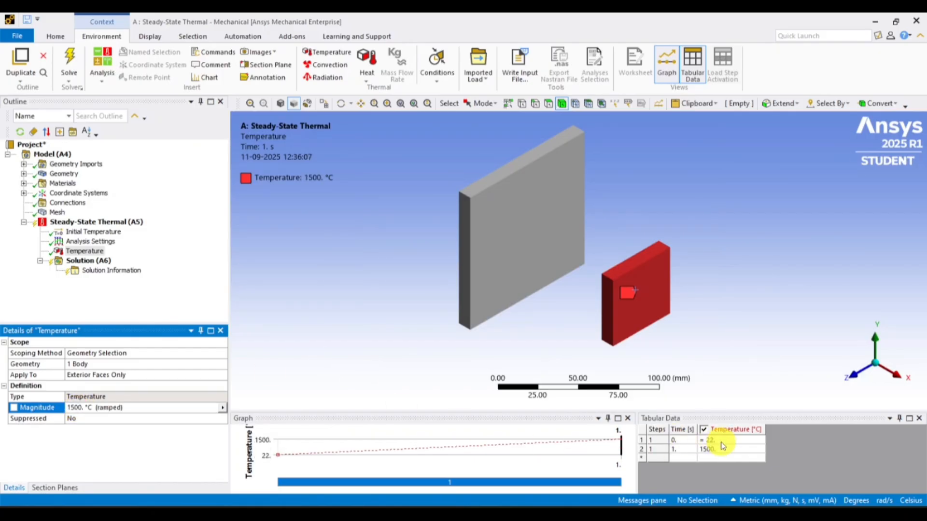
pyautogui.click(722, 440)
pyautogui.write('1500')
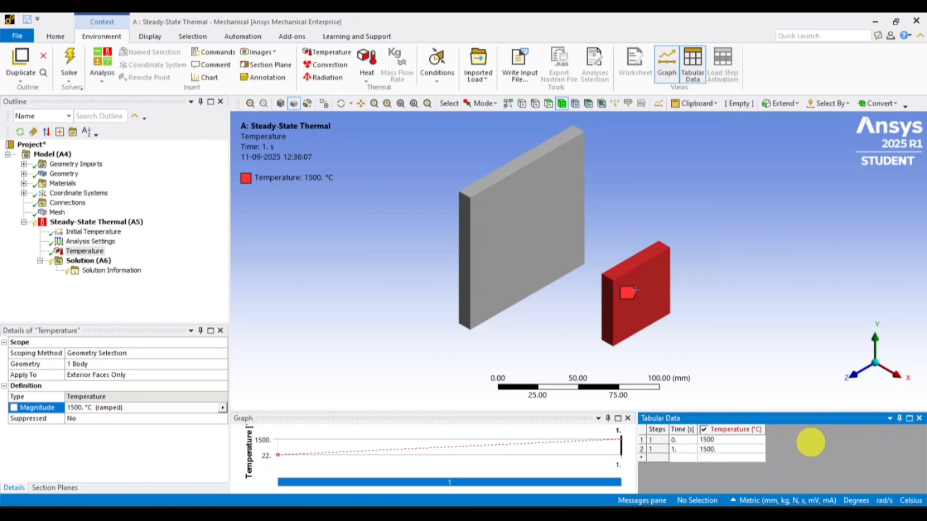
pyautogui.click(774, 379)
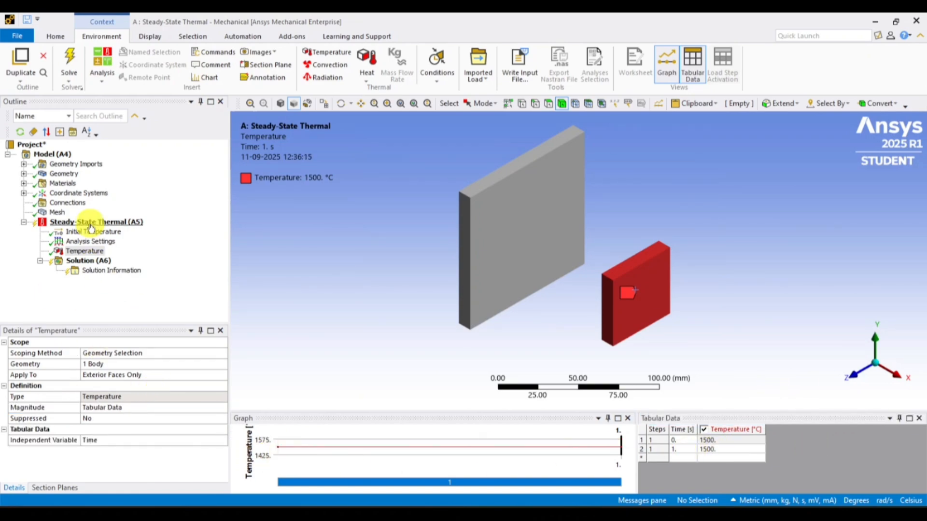
# Insert a second Temperature load and scope it to the large plate's outer face, pointing away from the small plate.
pyautogui.rightClick(90, 228)
pyautogui.moveTo(182, 232)
pyautogui.click(249, 231)
pyautogui.moveTo(406, 295); pyautogui.dragTo(554, 281, button='middle')
pyautogui.click(514, 265)
pyautogui.click(548, 103)
pyautogui.click(488, 262)
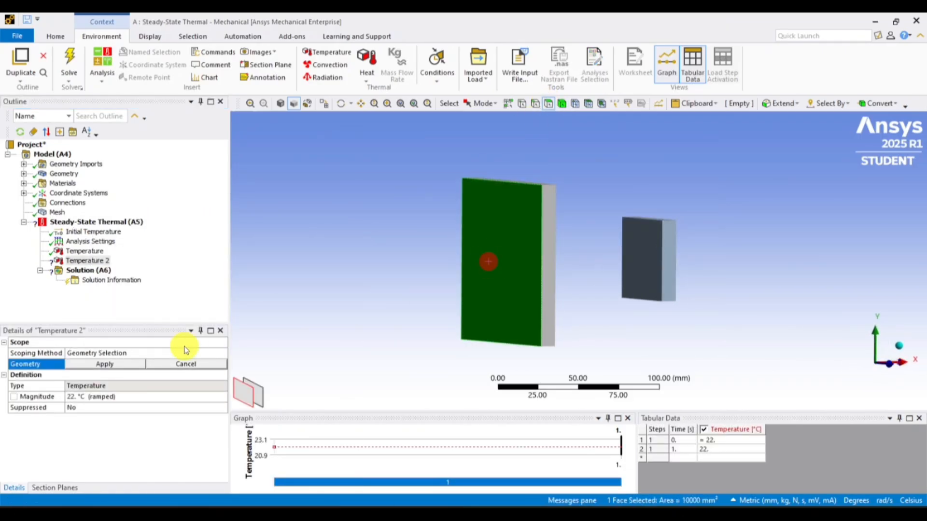
pyautogui.click(127, 366)
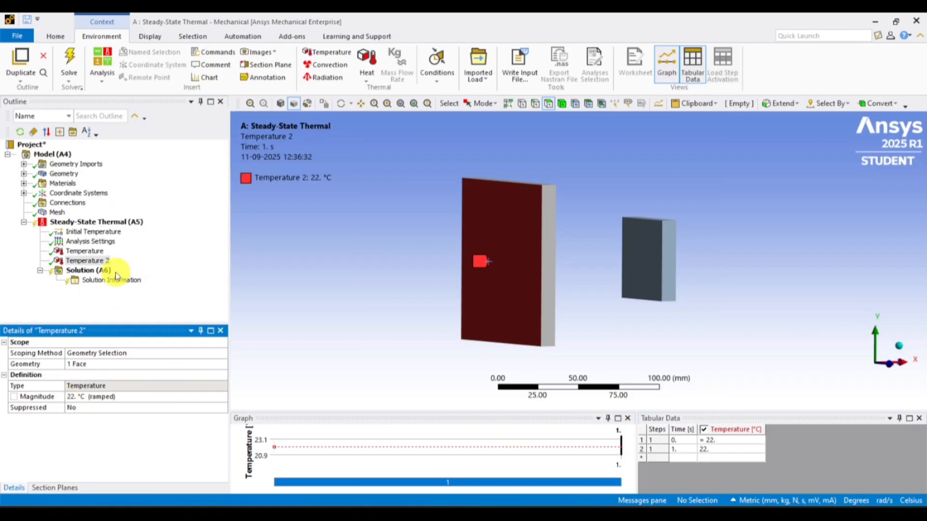
# Insert a Radiation load and scope it to the small plate's face that points toward the large plate.
pyautogui.click(61, 221)
pyautogui.rightClick(55, 221)
pyautogui.moveTo(82, 227)
pyautogui.click(300, 256)
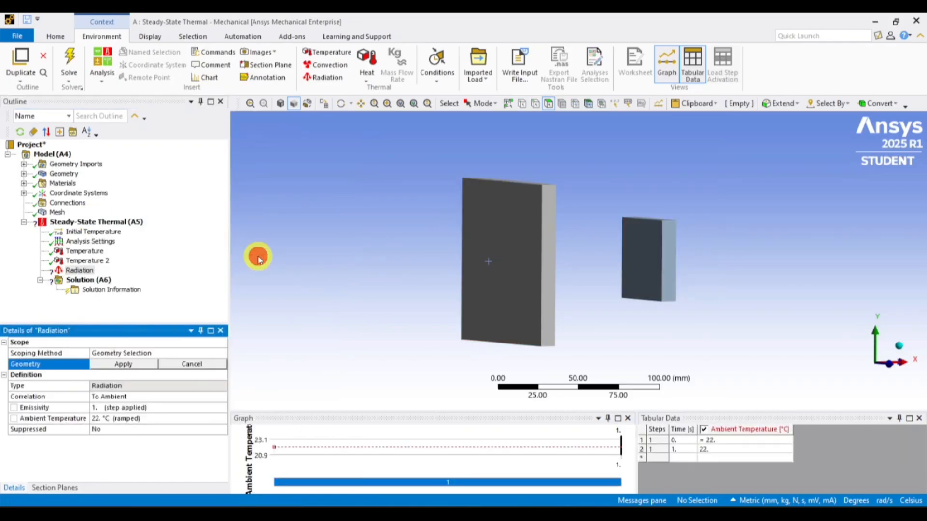
pyautogui.moveTo(258, 261); pyautogui.dragTo(577, 257, button='middle')
pyautogui.click(638, 243)
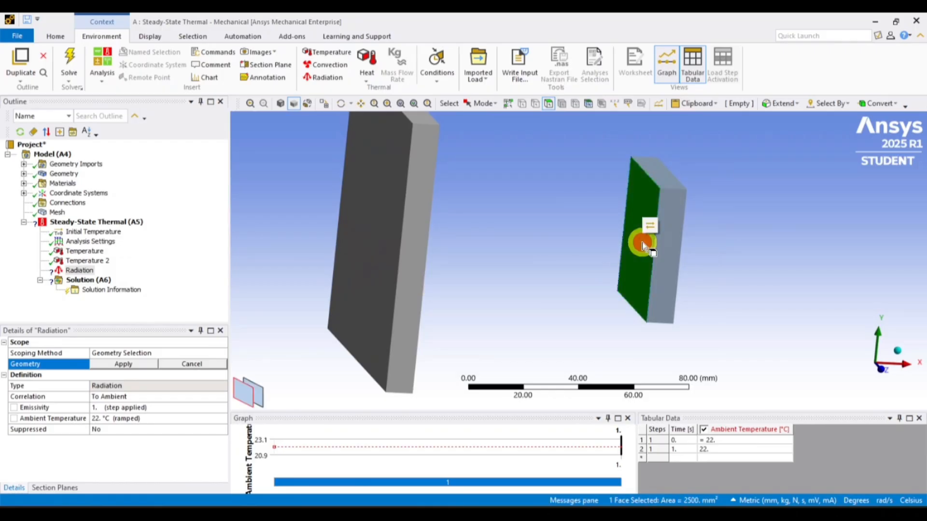
pyautogui.click(130, 365)
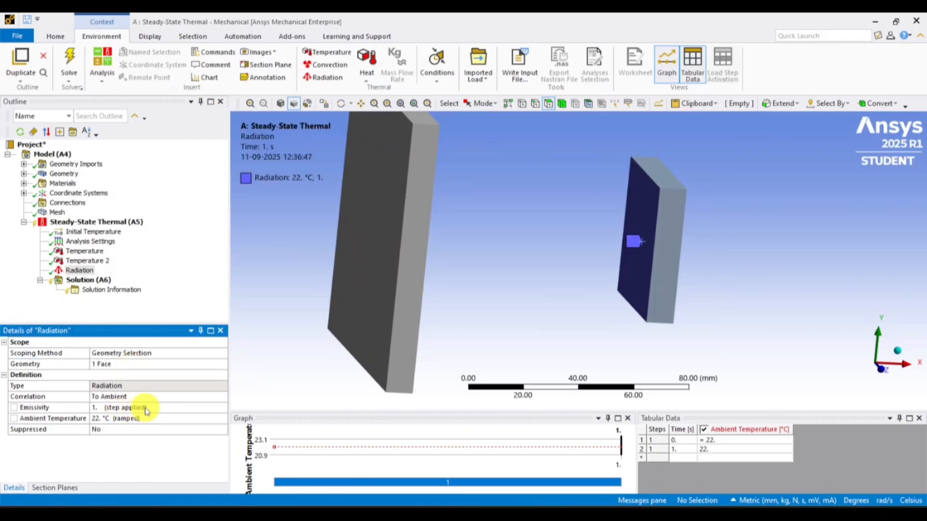
# Set the Radiation load's correlation to Surface to Surface and its emissivity to 0.7.
pyautogui.click(223, 396)
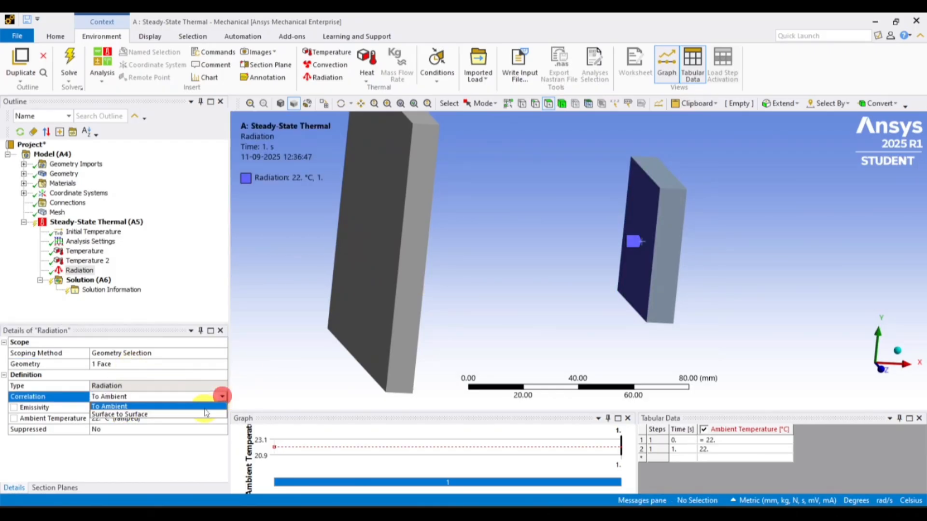
pyautogui.click(171, 418)
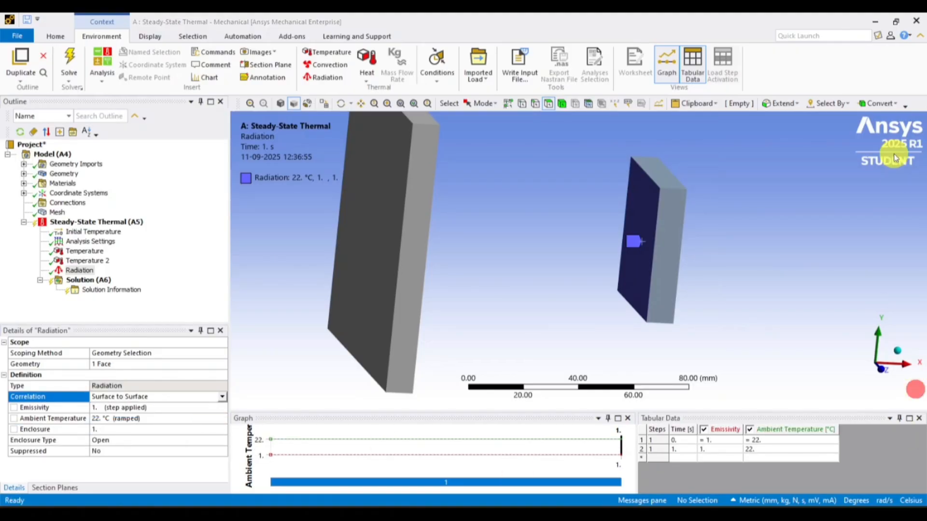
pyautogui.click(99, 408)
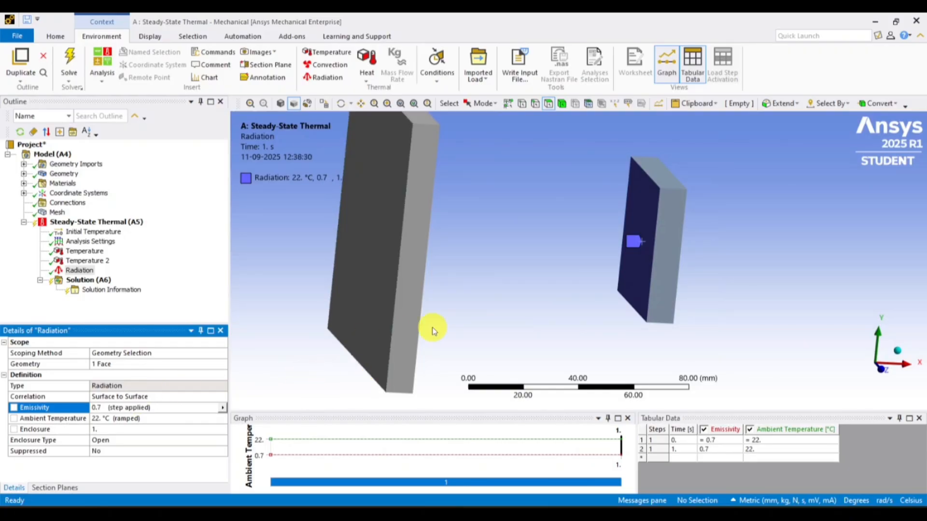
# Insert a second Radiation load into the Steady-State Thermal analysis.
pyautogui.moveTo(432, 330); pyautogui.dragTo(449, 302, button='middle')
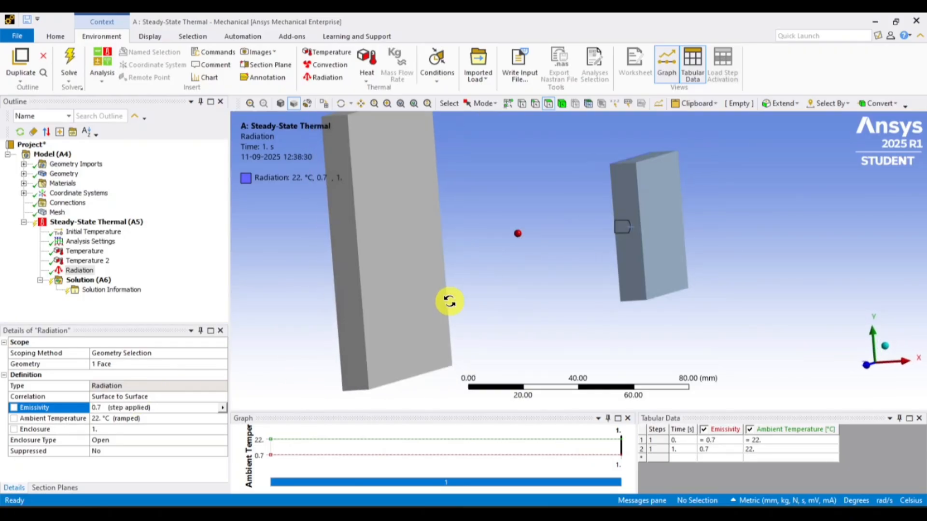
pyautogui.click(89, 223)
pyautogui.rightClick(95, 223)
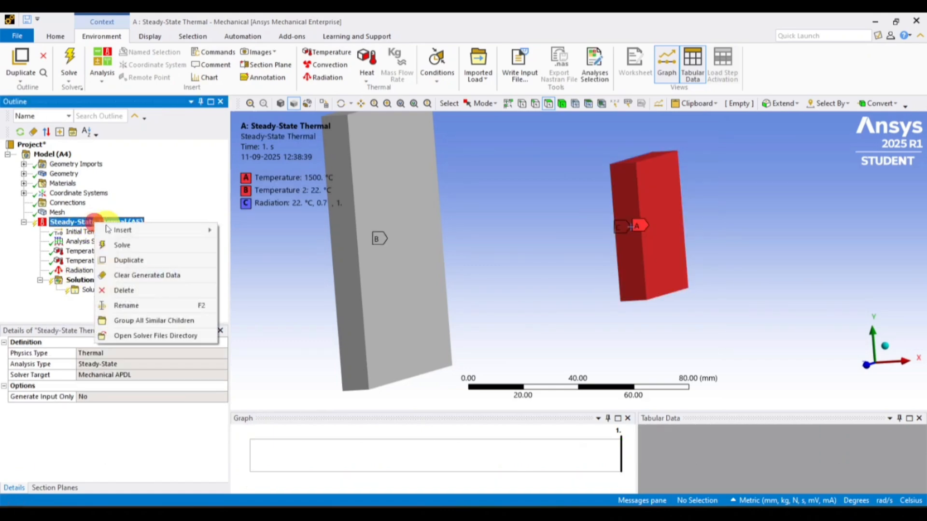
pyautogui.moveTo(126, 230)
pyautogui.click(280, 258)
pyautogui.scroll(2, 409, 221)
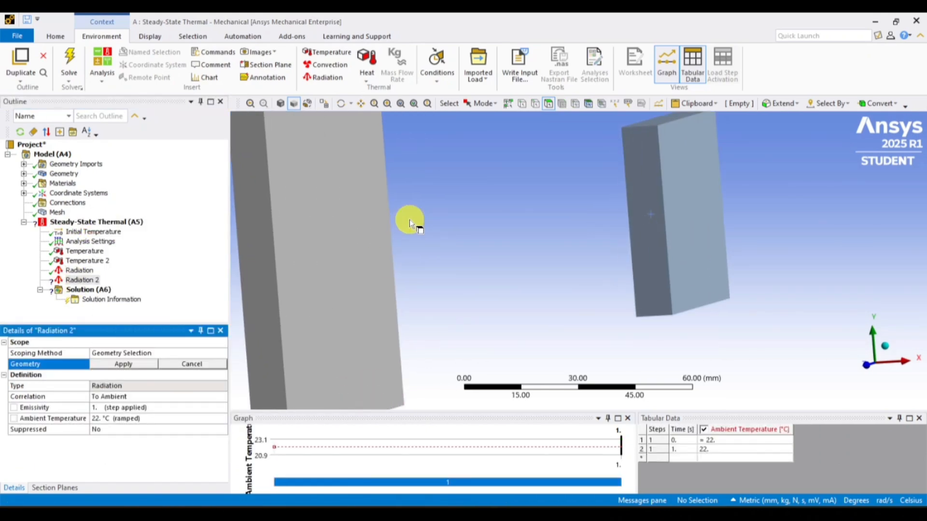
# Scope the second Radiation load to five faces of the large plate, leaving out its outer face away from the small plate.
pyautogui.scroll(-3, 381, 198)
pyautogui.keyDown('ctrl'); pyautogui.moveTo(350, 240); pyautogui.dragTo(309, 300, button='middle'); pyautogui.keyUp('ctrl')
pyautogui.click(420, 260)
pyautogui.moveTo(386, 205); pyautogui.dragTo(272, 234, button='middle')
pyautogui.keyDown('ctrl'); pyautogui.click(379, 179); pyautogui.keyUp('ctrl')
pyautogui.keyDown('ctrl'); pyautogui.click(371, 270); pyautogui.keyUp('ctrl')
pyautogui.keyDown('ctrl'); pyautogui.click(415, 260); pyautogui.keyUp('ctrl')
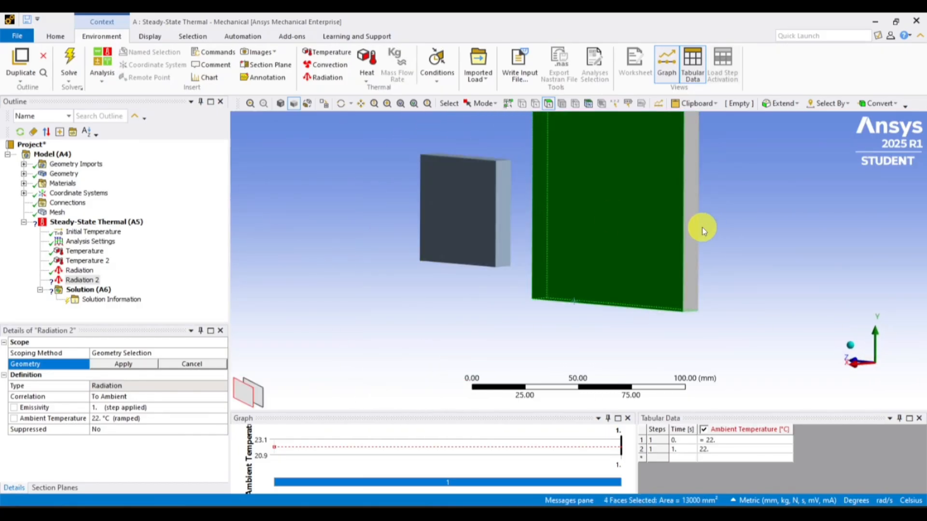
pyautogui.keyDown('ctrl'); pyautogui.click(693, 232); pyautogui.keyUp('ctrl')
pyautogui.moveTo(570, 221); pyautogui.dragTo(507, 338, button='middle')
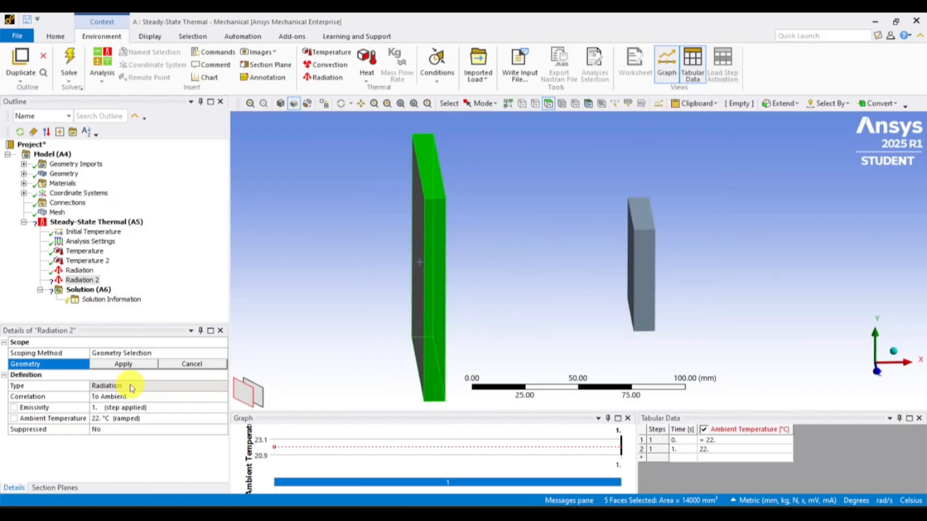
pyautogui.click(123, 365)
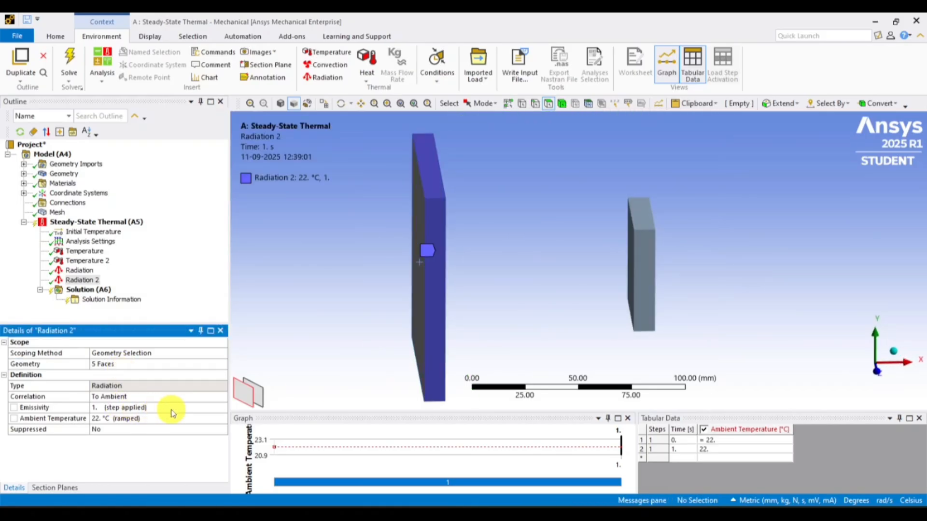
# Set the second Radiation load's correlation to Surface to Surface and its emissivity to 0.5.
pyautogui.click(194, 397)
pyautogui.click(193, 414)
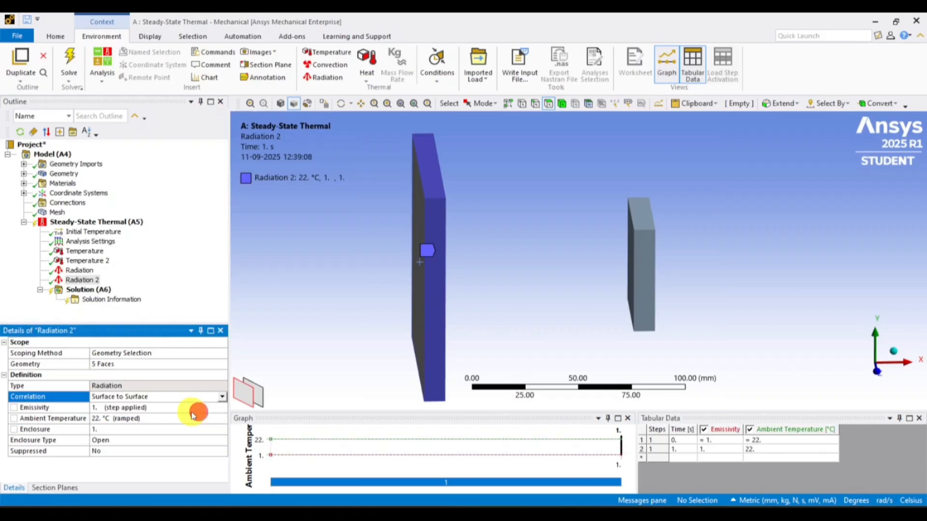
pyautogui.click(129, 409)
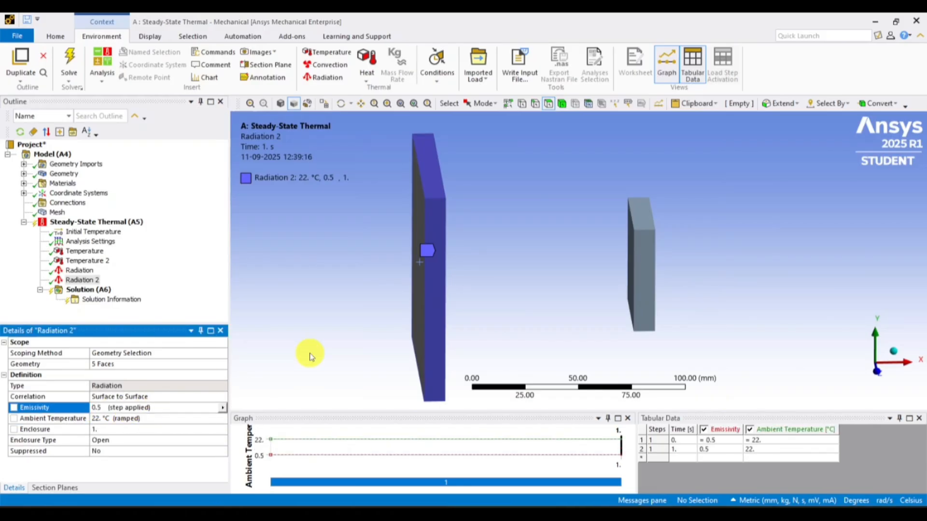
# Add a Temperature result for all bodies to the Solution.
pyautogui.click(107, 291)
pyautogui.rightClick(101, 291)
pyautogui.moveTo(160, 297)
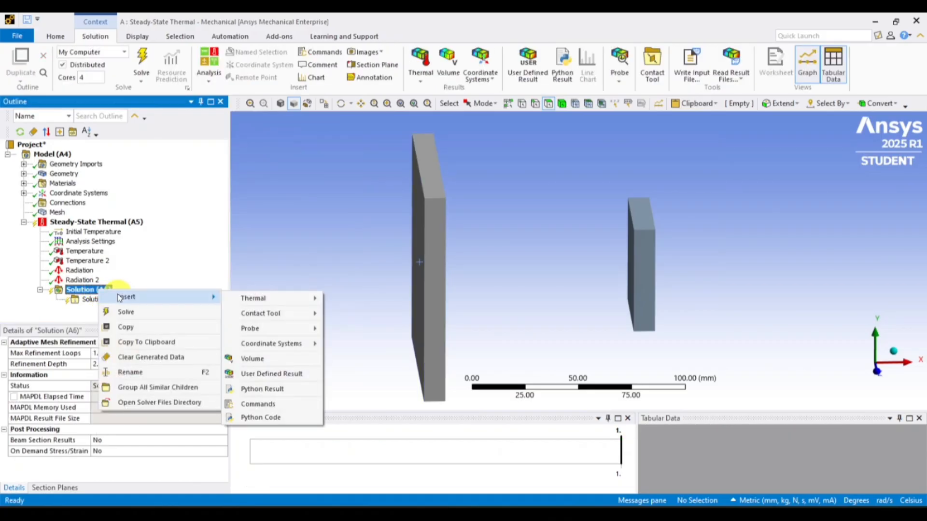
pyautogui.moveTo(271, 298)
pyautogui.click(360, 299)
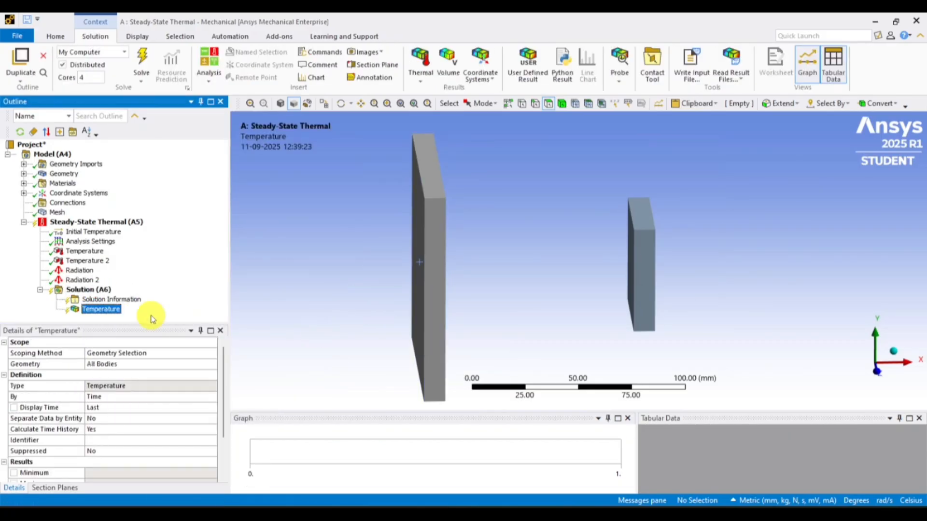
# Add a second Temperature result to the Solution and scope it to the large plate body.
pyautogui.click(96, 289)
pyautogui.rightClick(111, 290)
pyautogui.moveTo(172, 295)
pyautogui.click(363, 299)
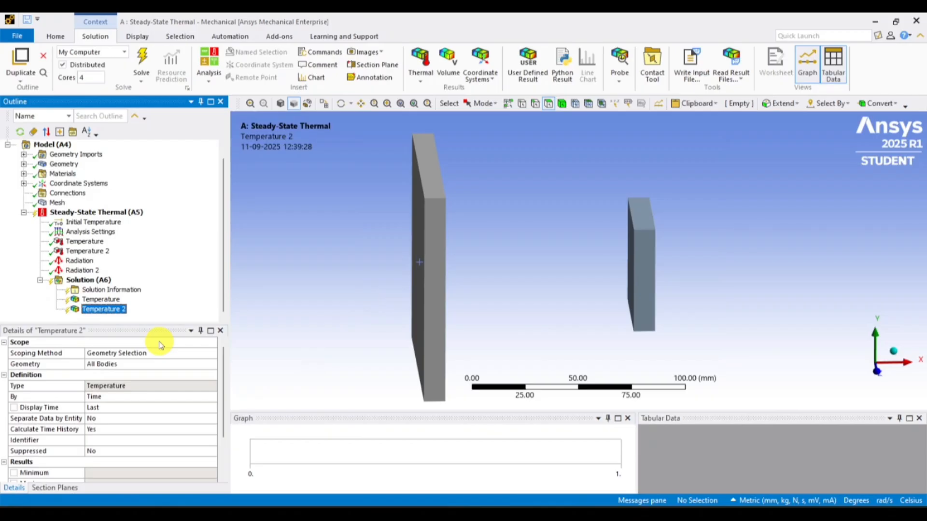
pyautogui.click(437, 259)
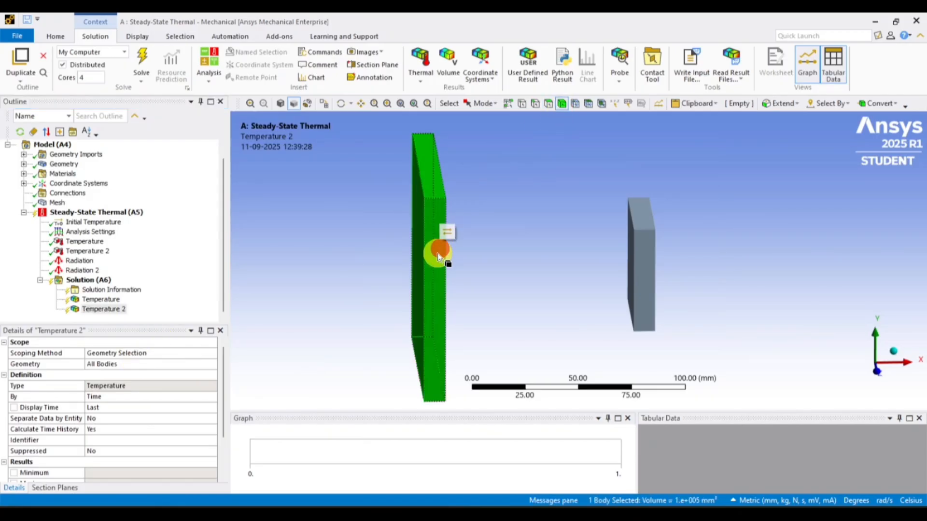
pyautogui.click(96, 364)
pyautogui.click(114, 366)
# Add a Total Heat Flux result for all bodies to the Solution.
pyautogui.moveTo(367, 375); pyautogui.dragTo(338, 367, button='middle')
pyautogui.rightClick(96, 281)
pyautogui.moveTo(145, 289)
pyautogui.moveTo(251, 289)
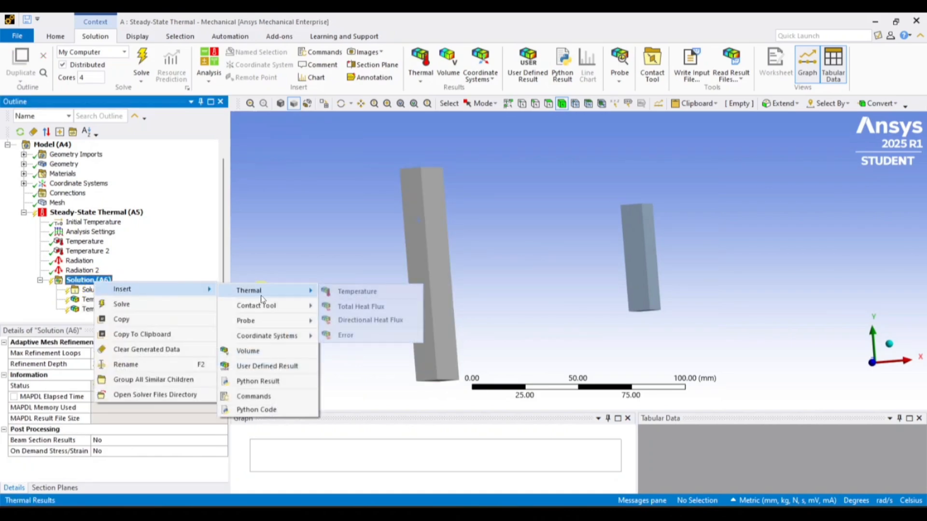
pyautogui.click(377, 304)
# Add a second Total Heat Flux result to the Solution and scope it to the large plate body.
pyautogui.rightClick(96, 279)
pyautogui.moveTo(145, 285)
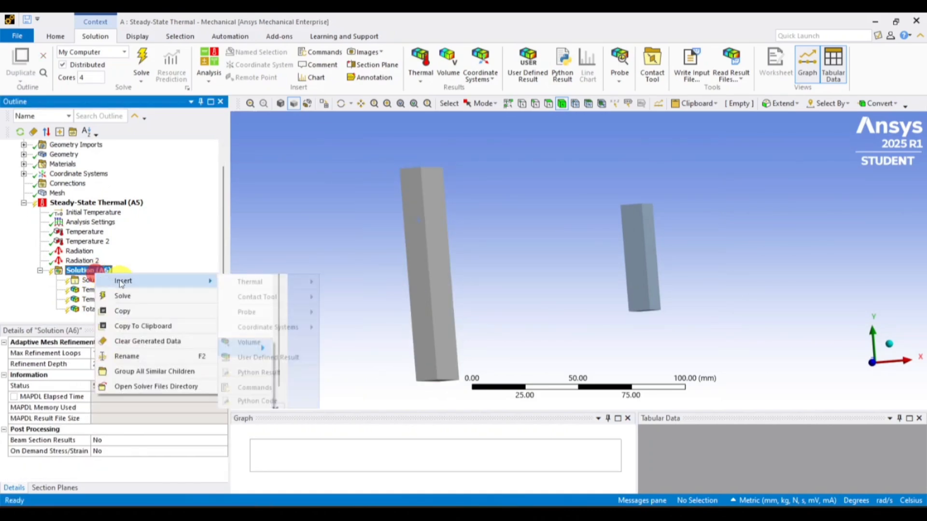
pyautogui.moveTo(256, 285)
pyautogui.click(379, 302)
pyautogui.click(416, 270)
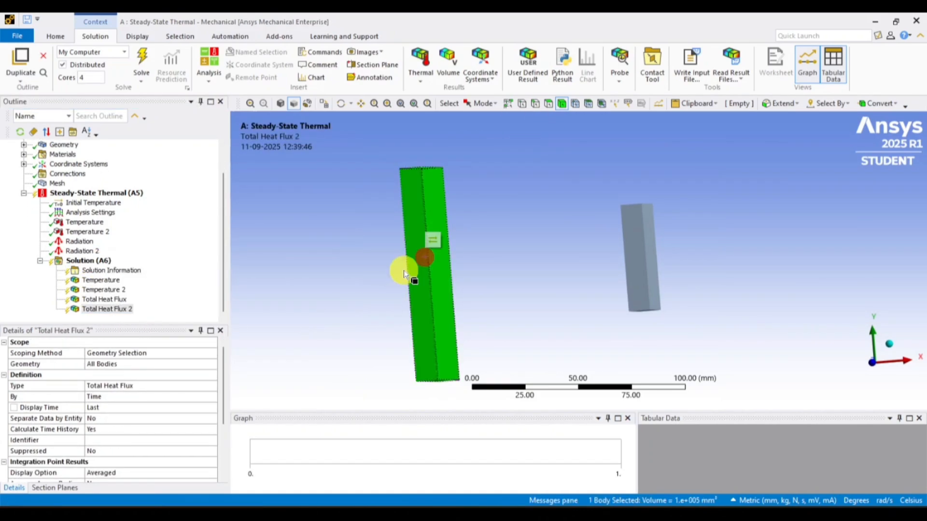
pyautogui.click(117, 364)
pyautogui.click(118, 365)
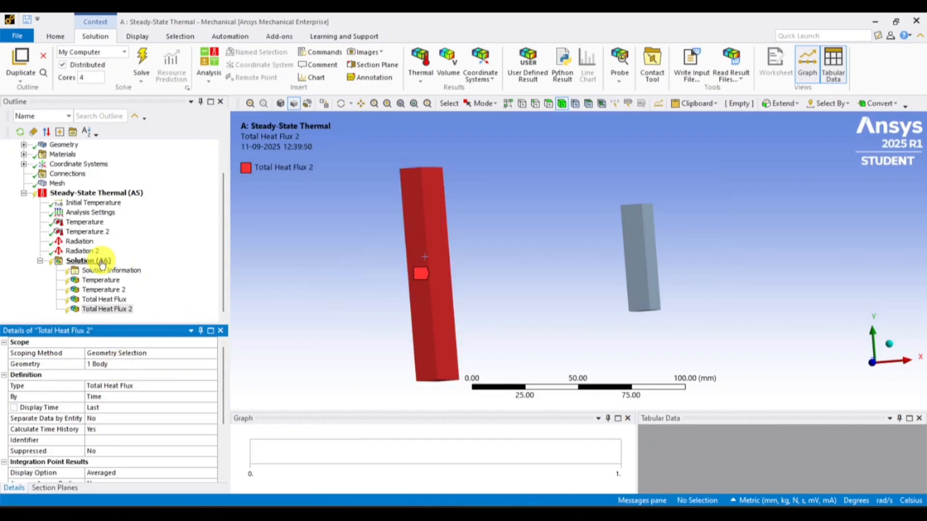
# Solve the steady-state thermal analysis.
pyautogui.click(102, 263)
pyautogui.rightClick(101, 263)
pyautogui.click(128, 282)
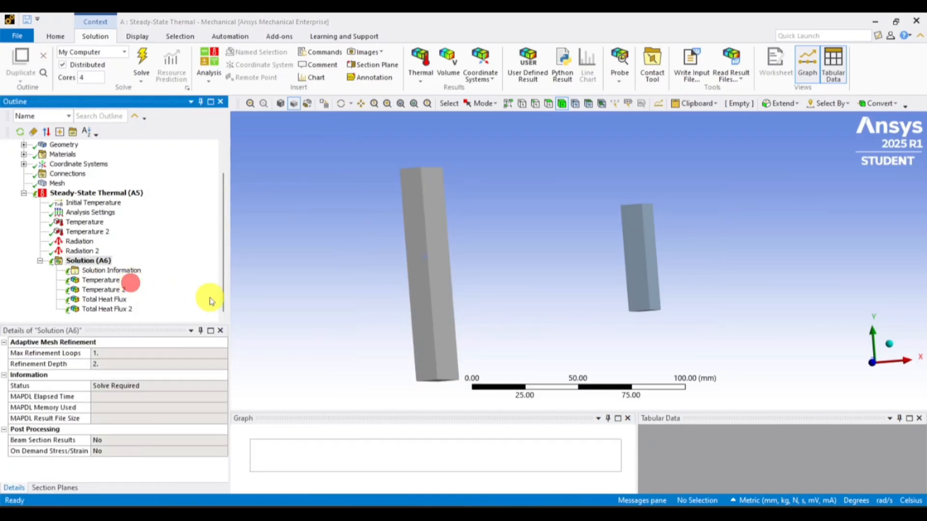
pyautogui.click(917, 386)
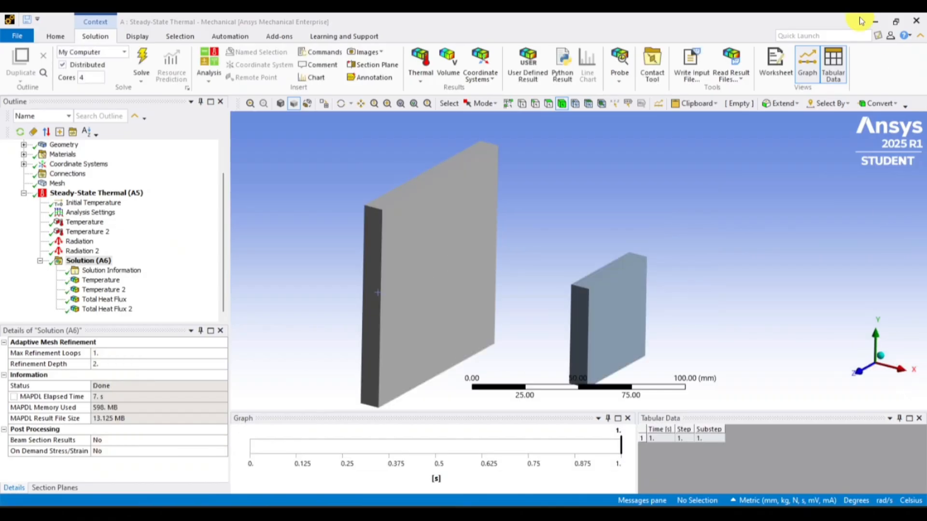
# Show the Temperature result of all bodies and hide the mesh edges on the contour plot.
pyautogui.click(117, 282)
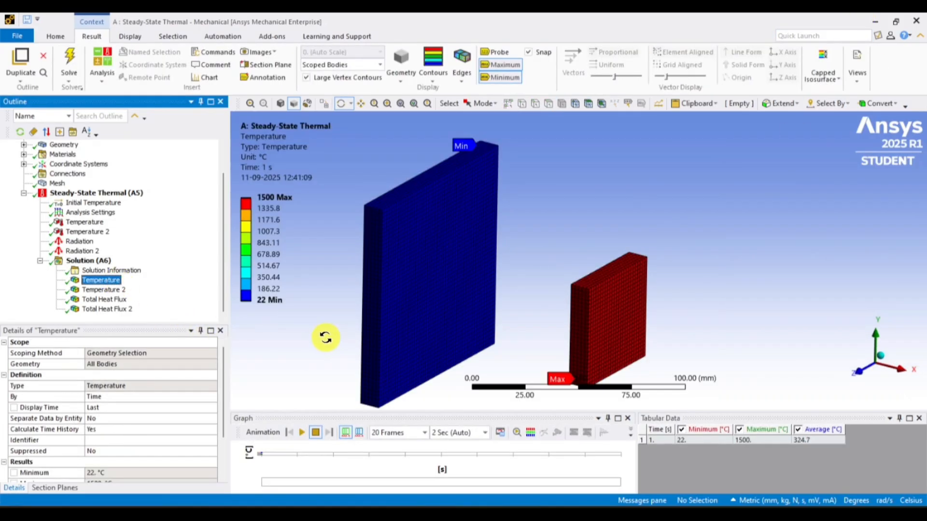
pyautogui.moveTo(325, 338); pyautogui.dragTo(514, 273)
pyautogui.click(456, 74)
pyautogui.click(475, 89)
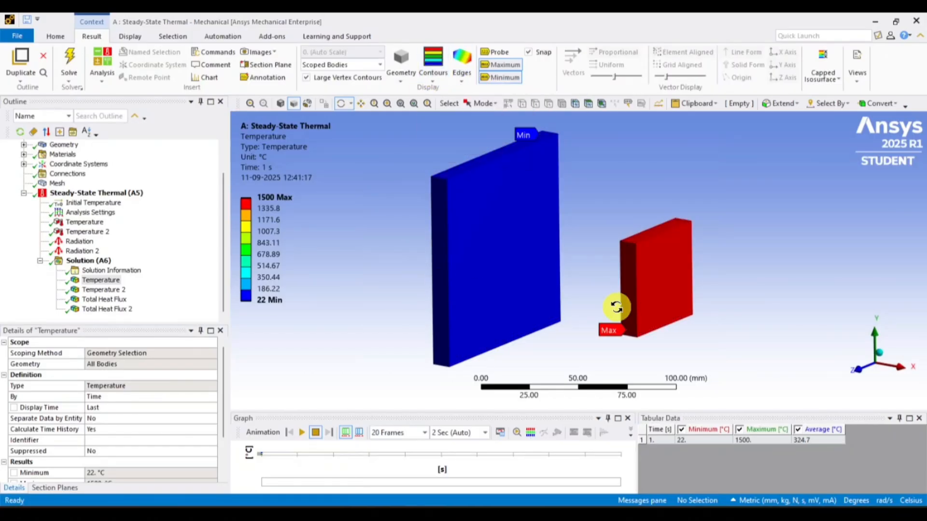
pyautogui.moveTo(617, 308); pyautogui.dragTo(586, 304)
# Show the large plate's Temperature result and switch its contours to smooth shading.
pyautogui.click(102, 291)
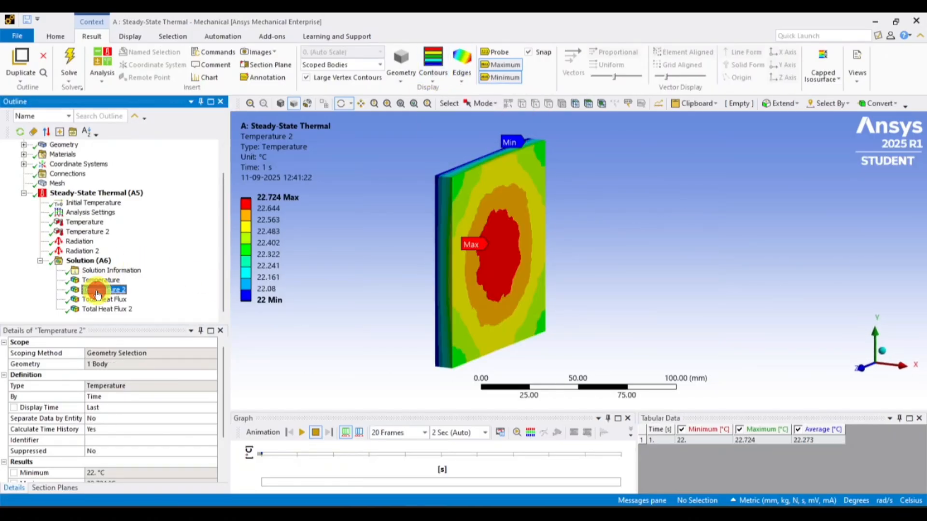
pyautogui.click(433, 68)
pyautogui.click(451, 86)
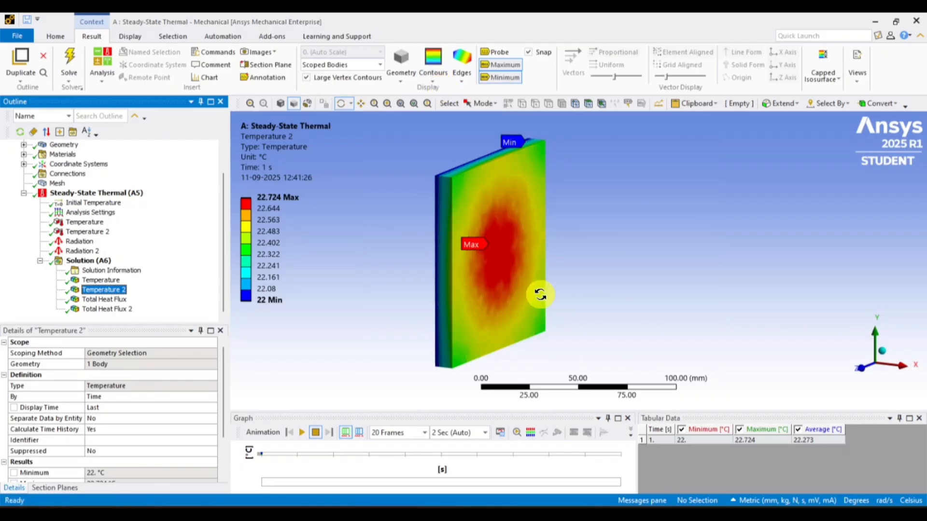
# Play the animation of the large plate's Temperature result and stop it.
pyautogui.moveTo(532, 301); pyautogui.dragTo(579, 321)
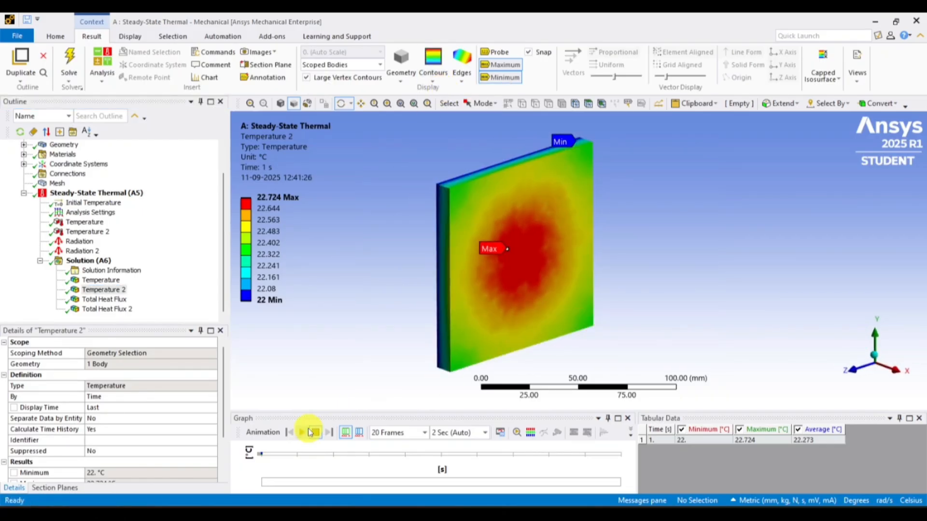
pyautogui.click(302, 433)
pyautogui.click(315, 432)
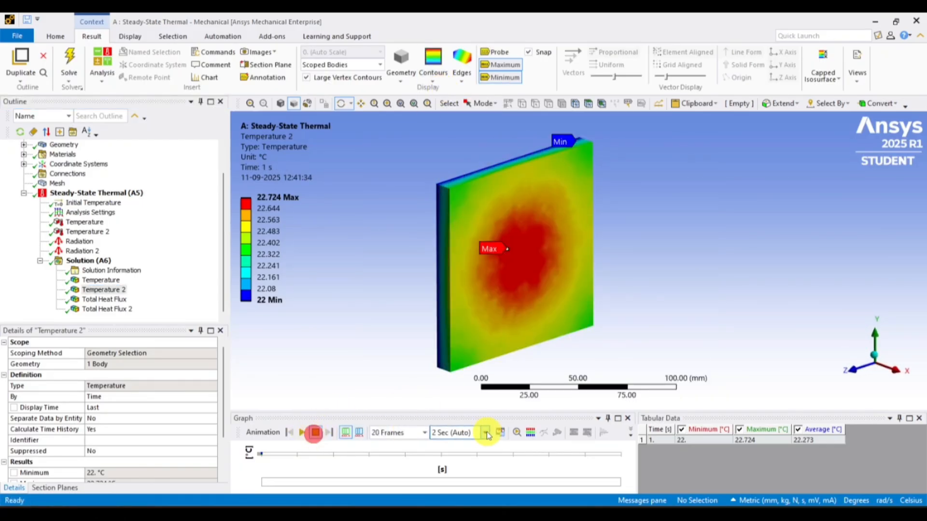
# Set the result animation to 100 frames over 10 seconds and play it for the large plate's Temperature result, stopping it when reviewed.
pyautogui.click(485, 432)
pyautogui.click(464, 491)
pyautogui.click(425, 433)
pyautogui.click(392, 491)
pyautogui.click(303, 433)
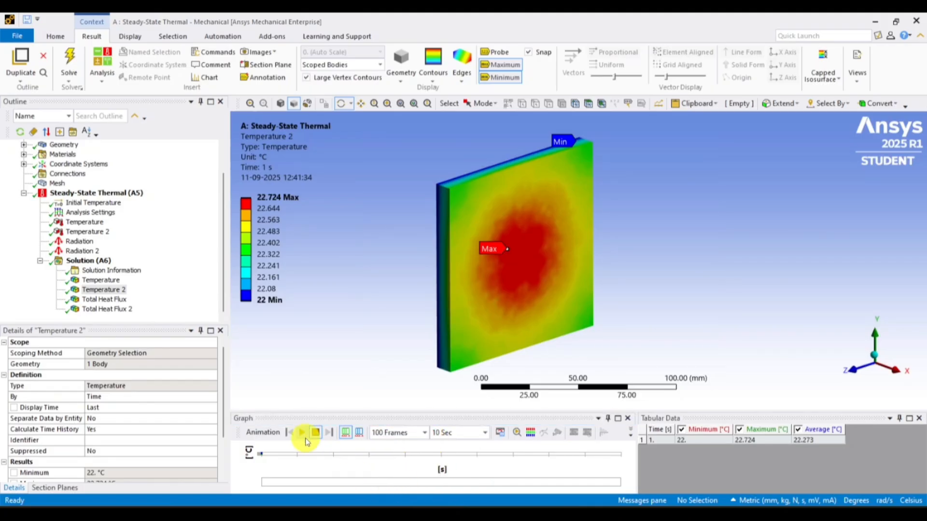
pyautogui.moveTo(320, 319); pyautogui.dragTo(369, 281)
pyautogui.click(315, 432)
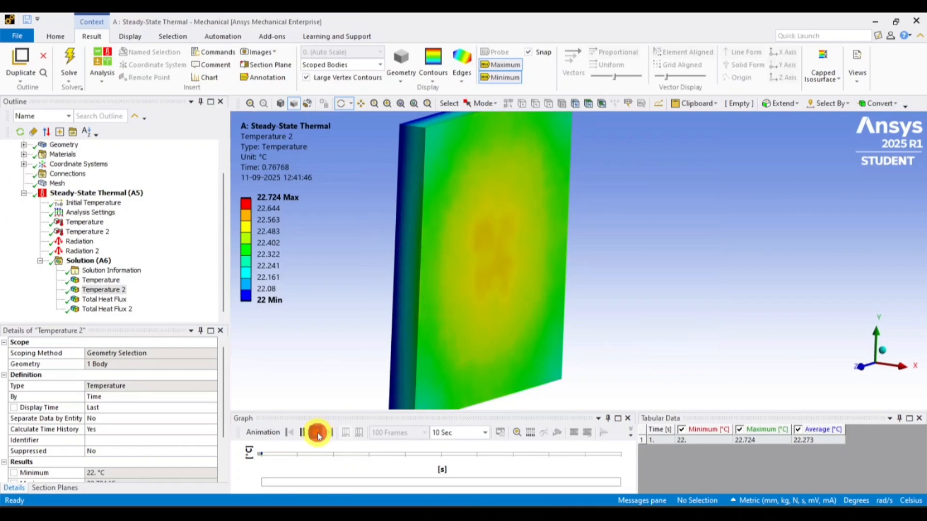
pyautogui.moveTo(435, 314)
pyautogui.mouseDown()
pyautogui.moveTo(496, 305)
pyautogui.moveTo(459, 300)
pyautogui.moveTo(428, 312)
pyautogui.moveTo(443, 310)
pyautogui.mouseUp()
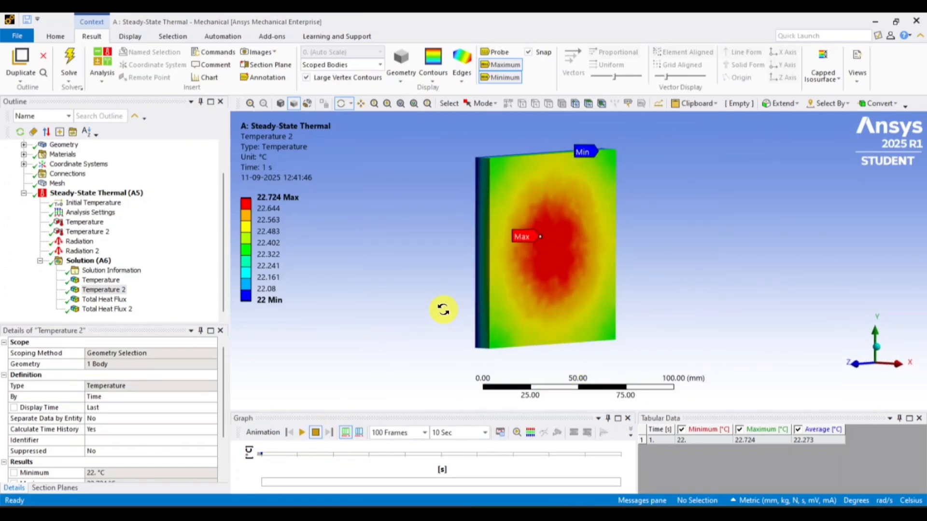
# Show the Total Heat Flux result of all bodies and examine it on both plates.
pyautogui.click(103, 300)
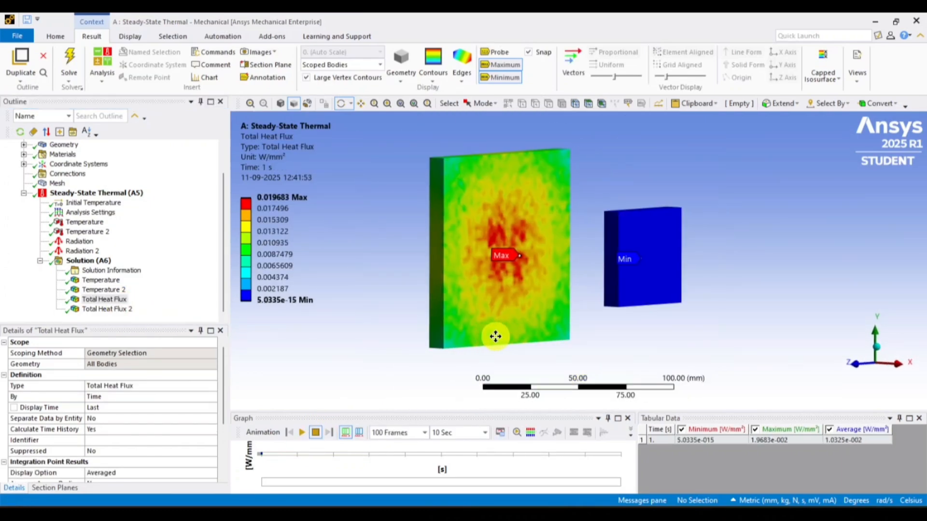
pyautogui.moveTo(493, 335); pyautogui.dragTo(177, 326)
pyautogui.click(107, 309)
pyautogui.click(104, 300)
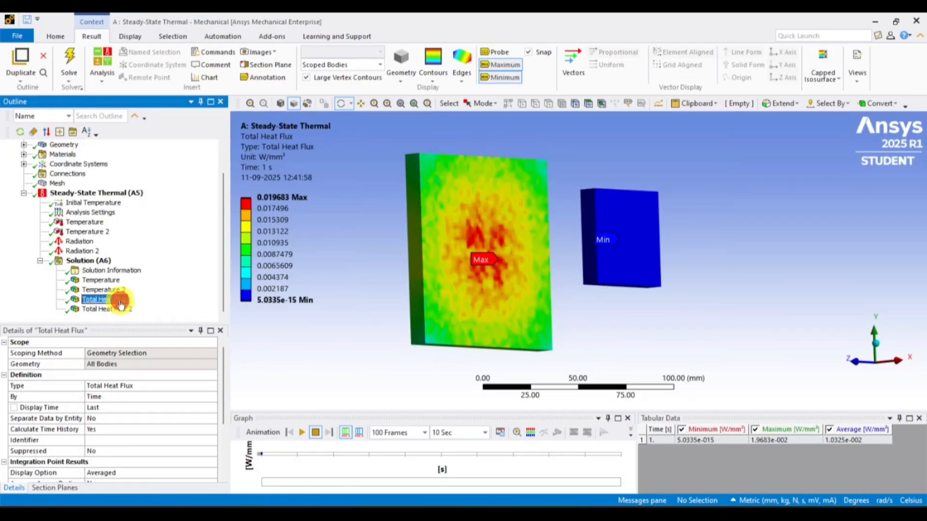
pyautogui.moveTo(415, 278); pyautogui.dragTo(439, 268)
# Display the total heat flux of all bodies as uniform vectors and lengthen the arrows.
pyautogui.click(582, 59)
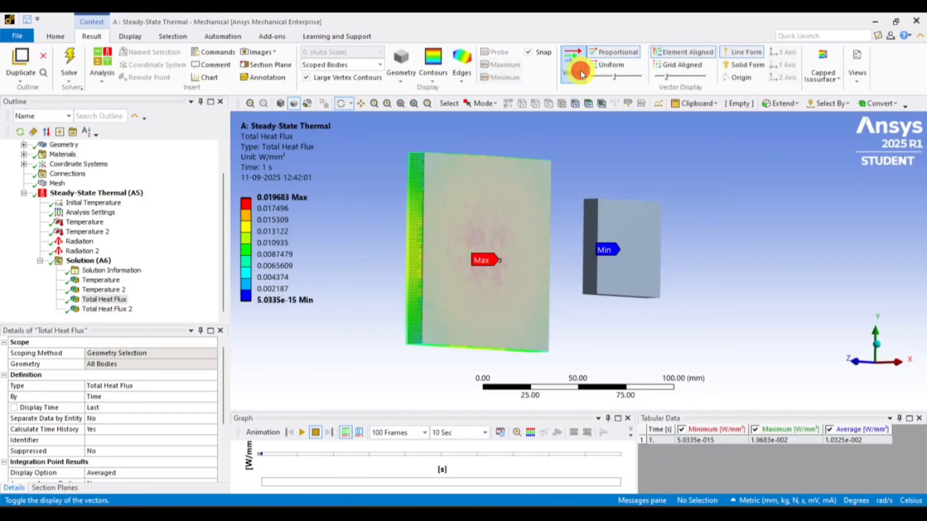
pyautogui.click(615, 67)
pyautogui.moveTo(615, 77); pyautogui.dragTo(628, 78)
pyautogui.moveTo(555, 236); pyautogui.dragTo(408, 352)
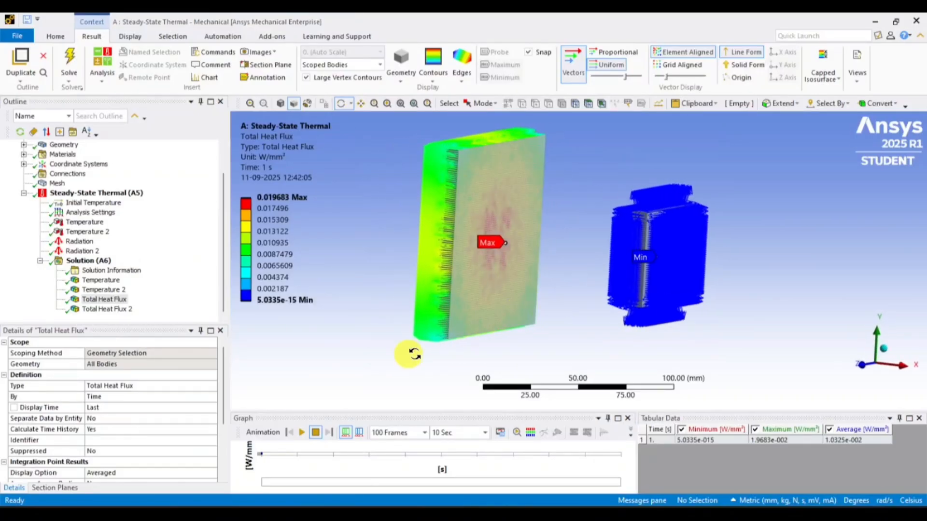
# Play the vector animation of the Total Heat Flux result of all bodies and stop it.
pyautogui.click(301, 433)
pyautogui.moveTo(424, 227); pyautogui.dragTo(476, 265)
pyautogui.click(316, 433)
# Switch the heat flux vectors to solid form and replay the animation for all bodies, then stop it.
pyautogui.click(744, 64)
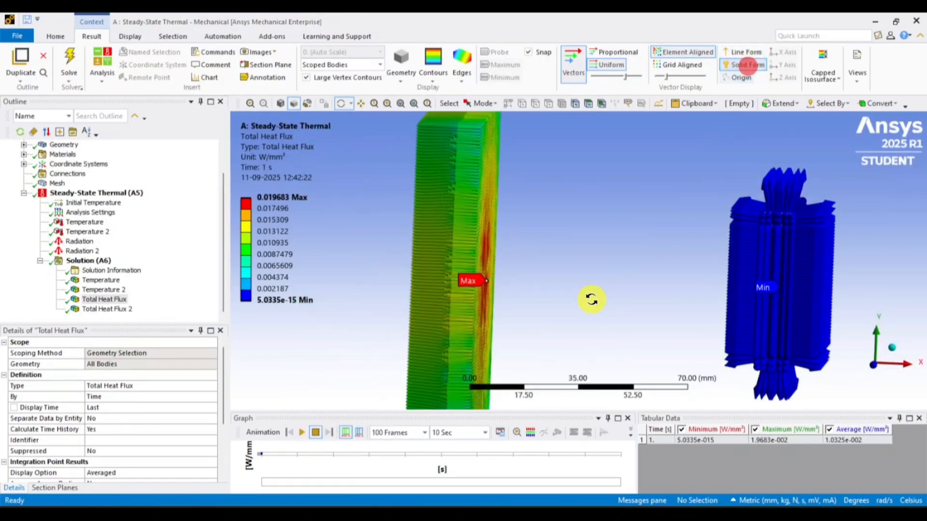
pyautogui.moveTo(512, 290); pyautogui.dragTo(480, 319)
pyautogui.scroll(-5, 480, 319)
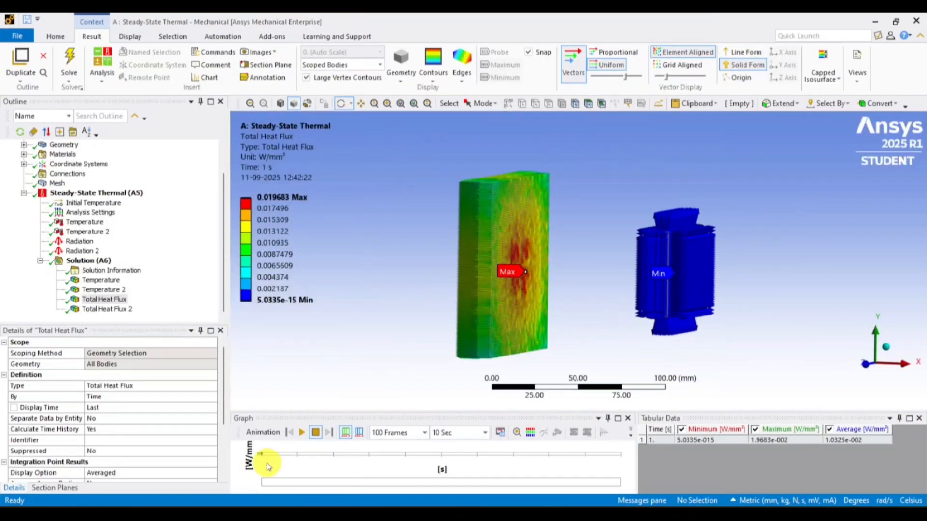
pyautogui.click(301, 433)
pyautogui.scroll(4, 464, 312)
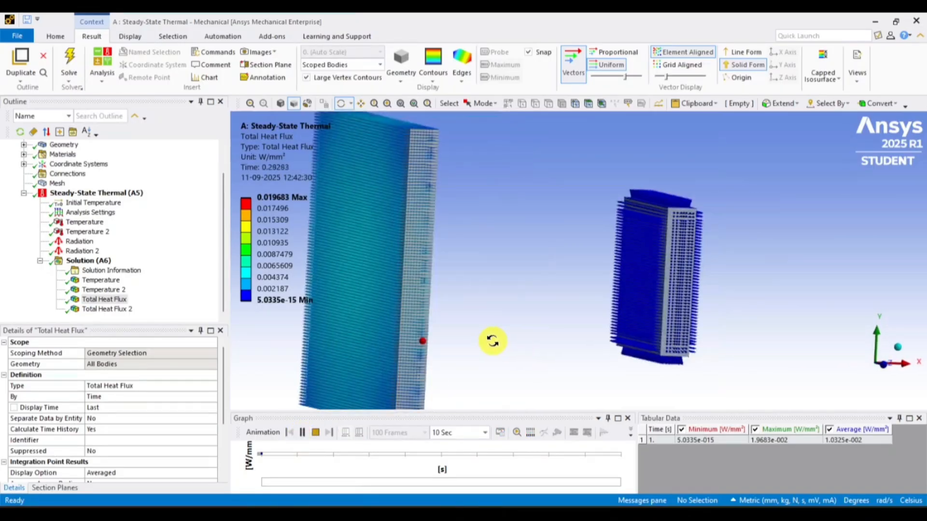
pyautogui.click(315, 434)
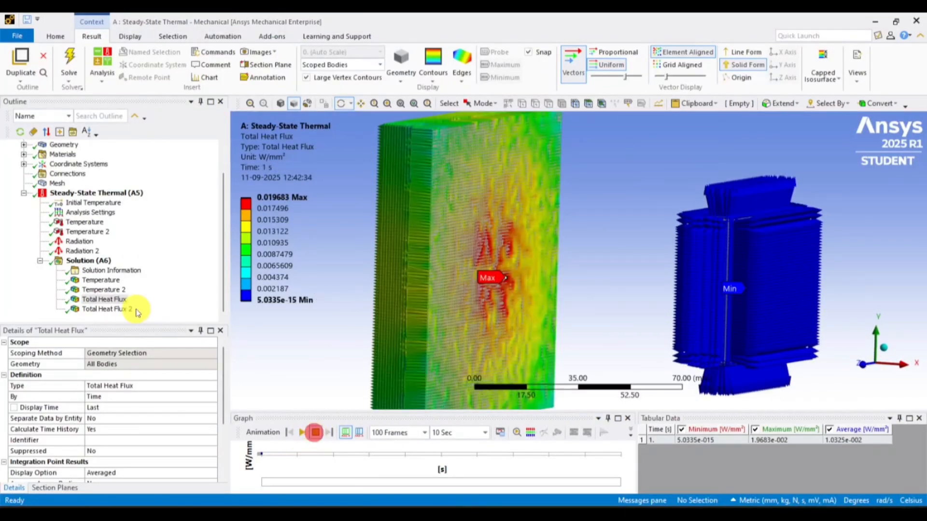
# Show the large plate's Total Heat Flux result, play its vector animation and stop it.
pyautogui.click(126, 309)
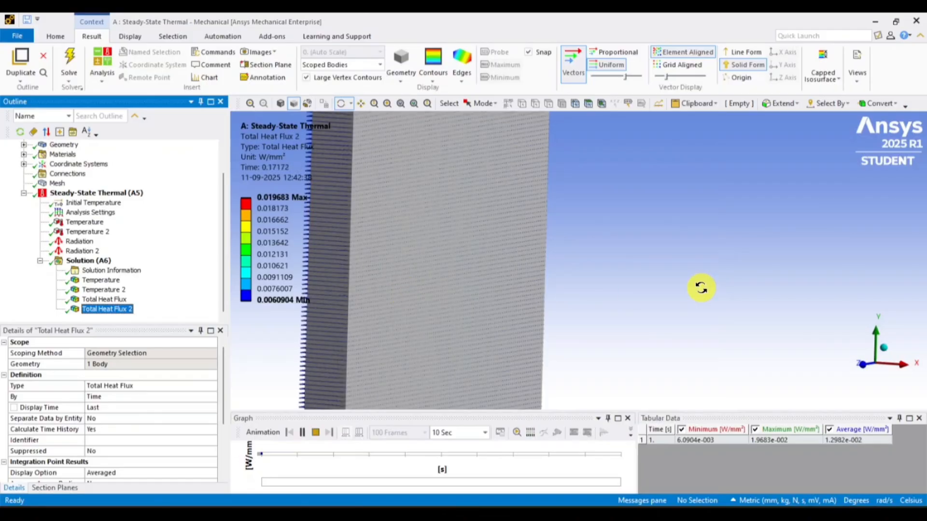
pyautogui.moveTo(606, 265); pyautogui.dragTo(579, 262)
pyautogui.moveTo(339, 331); pyautogui.dragTo(563, 335)
pyautogui.click(315, 432)
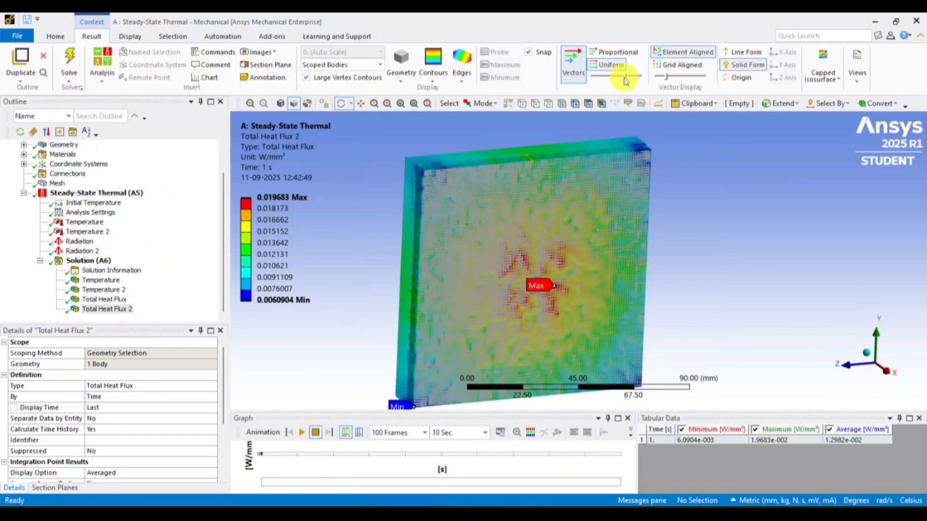
# Lengthen the heat flux vectors to nearly the maximum and replay the large plate's animation, stopping it when reviewed.
pyautogui.moveTo(625, 78); pyautogui.dragTo(638, 77)
pyautogui.moveTo(452, 279); pyautogui.dragTo(510, 279)
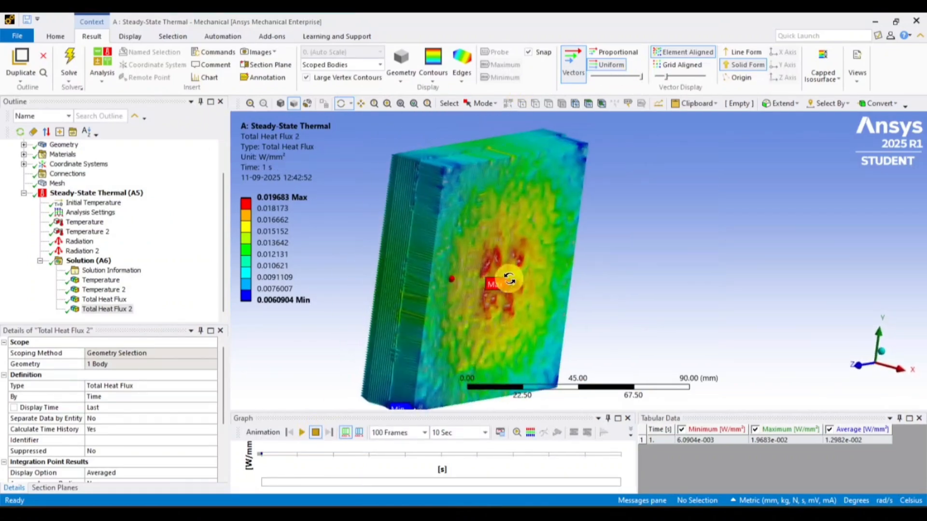
pyautogui.click(302, 432)
pyautogui.moveTo(430, 364)
pyautogui.mouseDown()
pyautogui.moveTo(516, 373)
pyautogui.moveTo(428, 358)
pyautogui.mouseUp()
pyautogui.click(315, 432)
# Return to the Total Heat Flux result of all bodies, play its animation with the longer vectors and stop it.
pyautogui.click(114, 299)
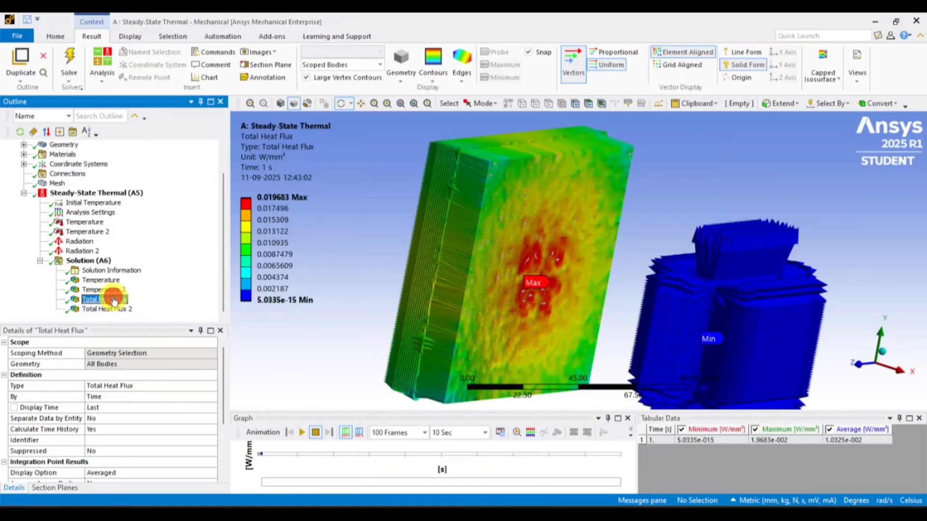
pyautogui.click(302, 432)
pyautogui.moveTo(573, 355); pyautogui.dragTo(480, 327)
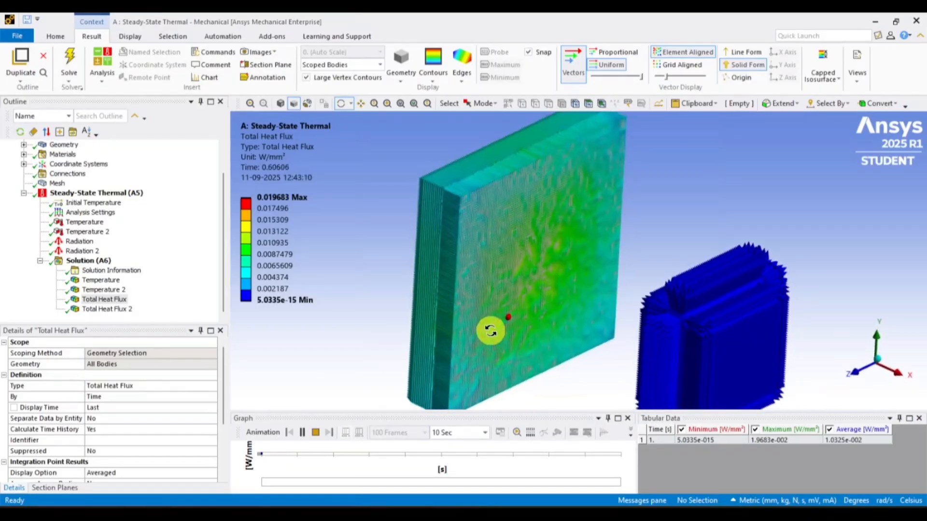
pyautogui.click(315, 432)
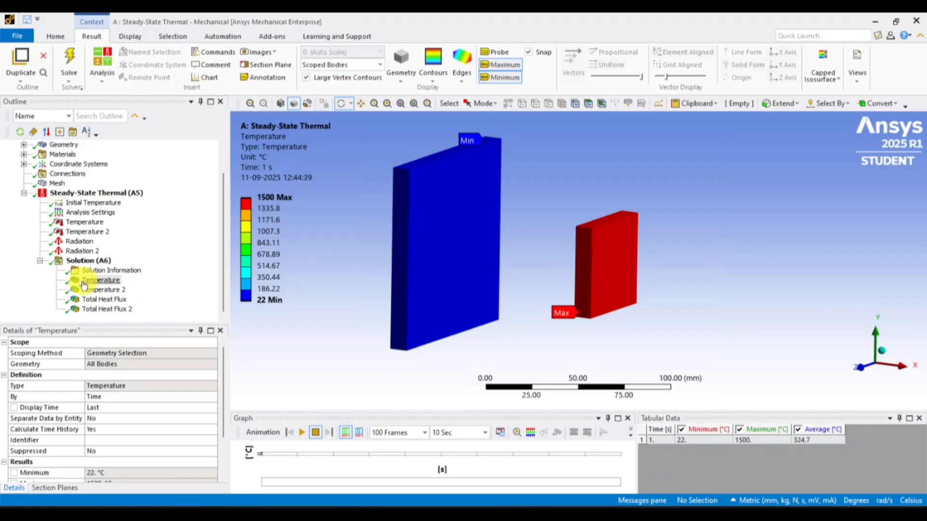
# Unsuppress the SYS\Block body in the geometry and select the plate between the other two.
pyautogui.scroll(1, 121, 264)
pyautogui.click(23, 174)
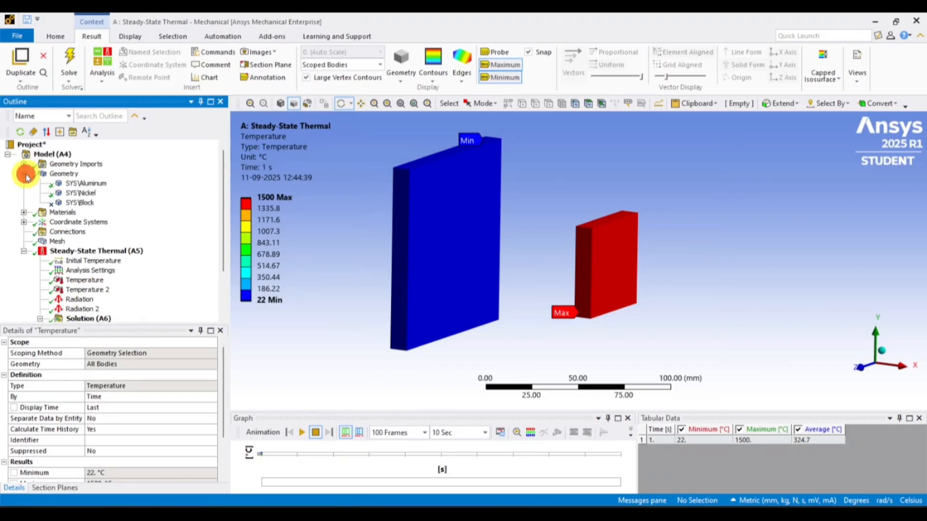
pyautogui.click(83, 203)
pyautogui.rightClick(86, 208)
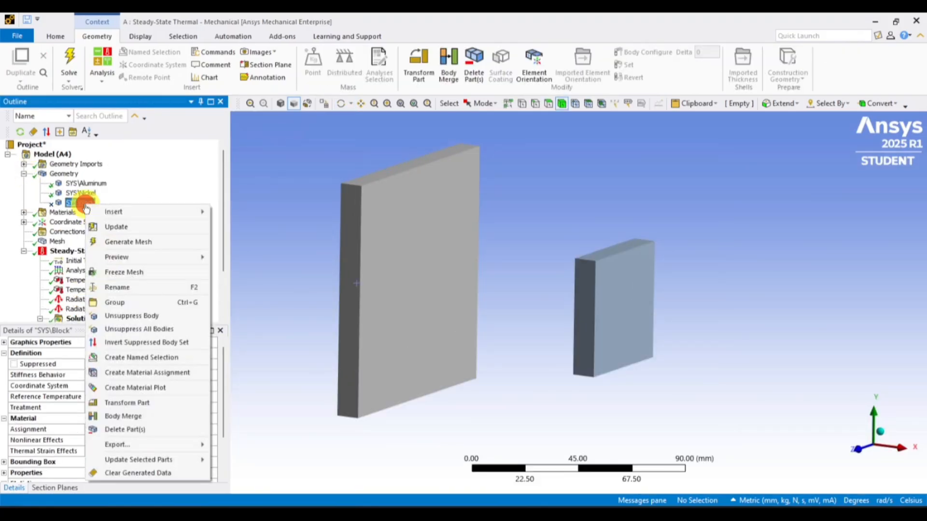
pyautogui.click(118, 314)
pyautogui.click(506, 309)
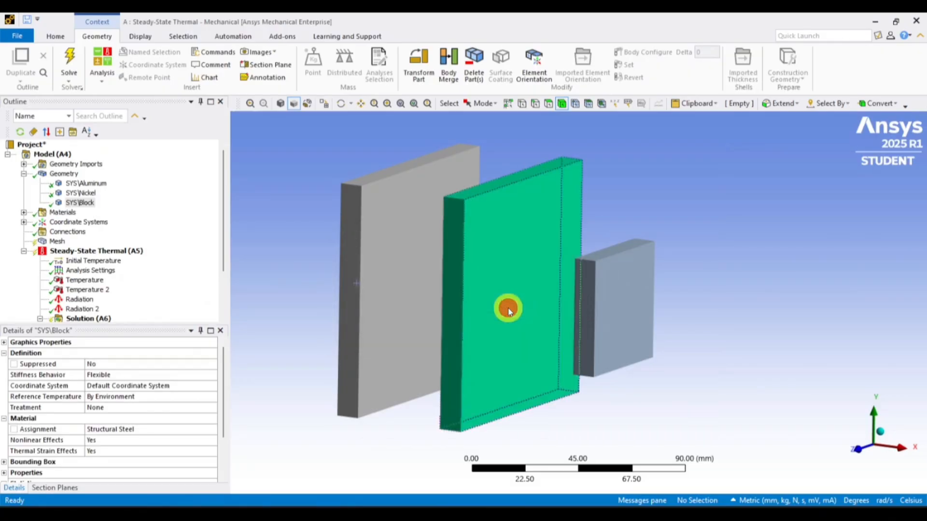
# Assign the Glass material to the SYS\Block body.
pyautogui.click(108, 430)
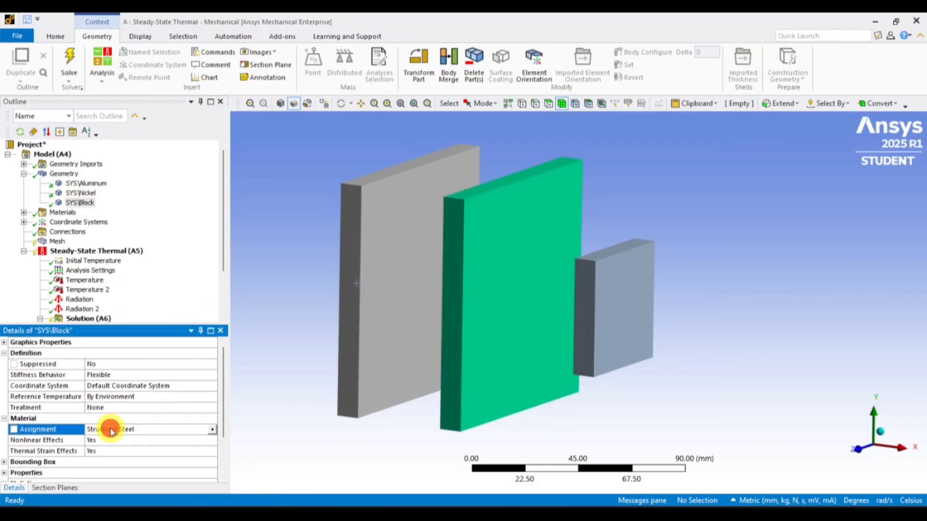
pyautogui.click(213, 429)
pyautogui.click(230, 421)
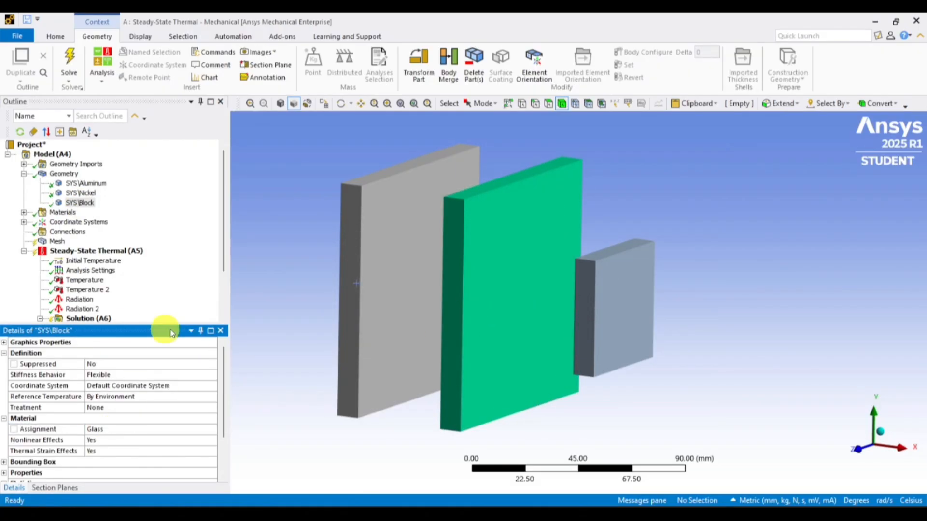
# Generate the mesh for all three plates with an element size of 2.2 mm.
pyautogui.click(58, 243)
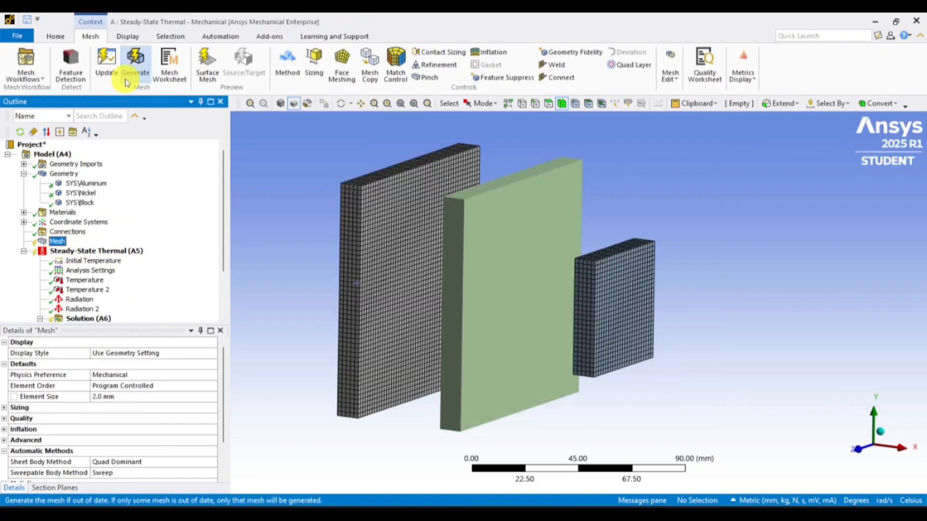
pyautogui.click(135, 62)
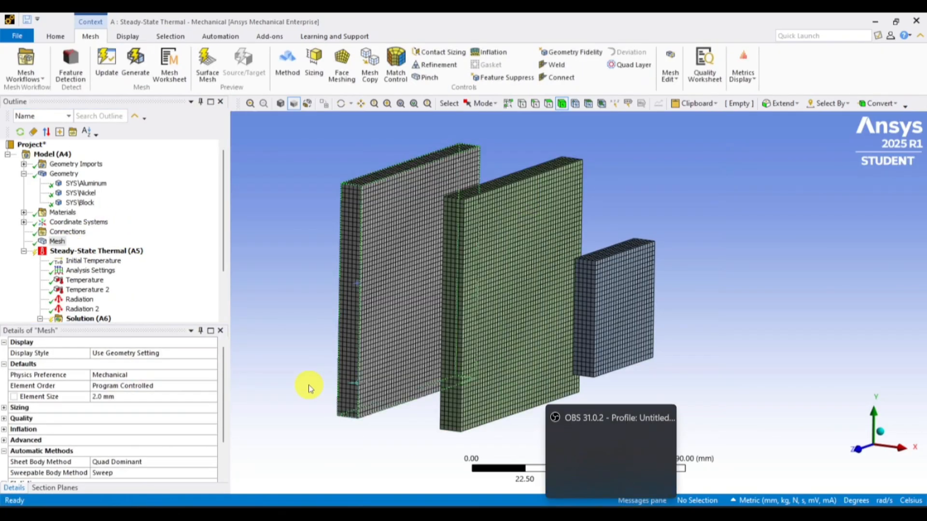
pyautogui.scroll(-2, 128, 407)
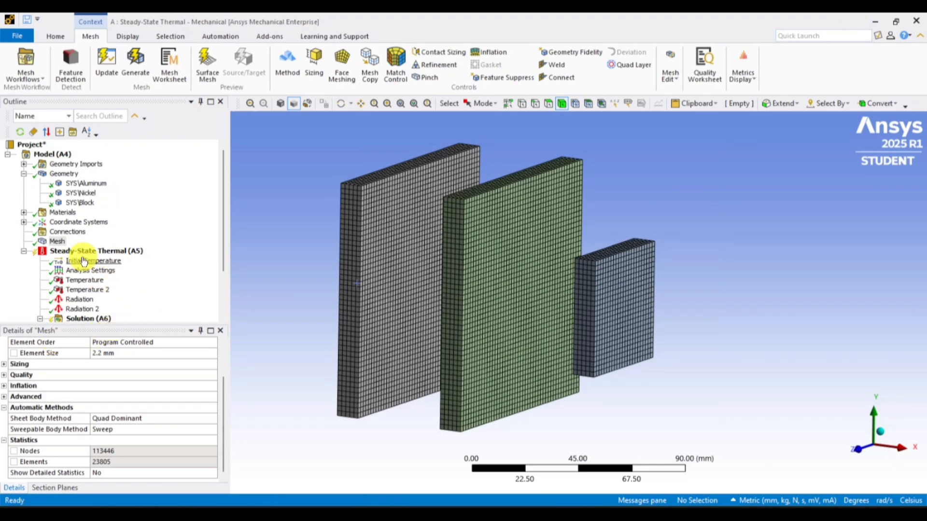
# Add a radiation load to the steady-state thermal analysis and scope it to the two large faces of the glass plate.
pyautogui.scroll(-1, 83, 261)
pyautogui.click(88, 223)
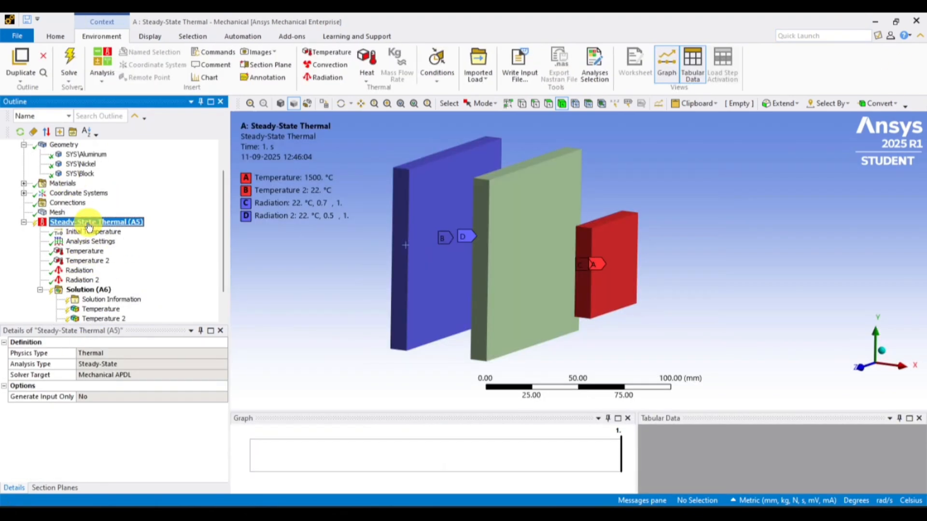
pyautogui.rightClick(88, 223)
pyautogui.moveTo(176, 232)
pyautogui.click(368, 202)
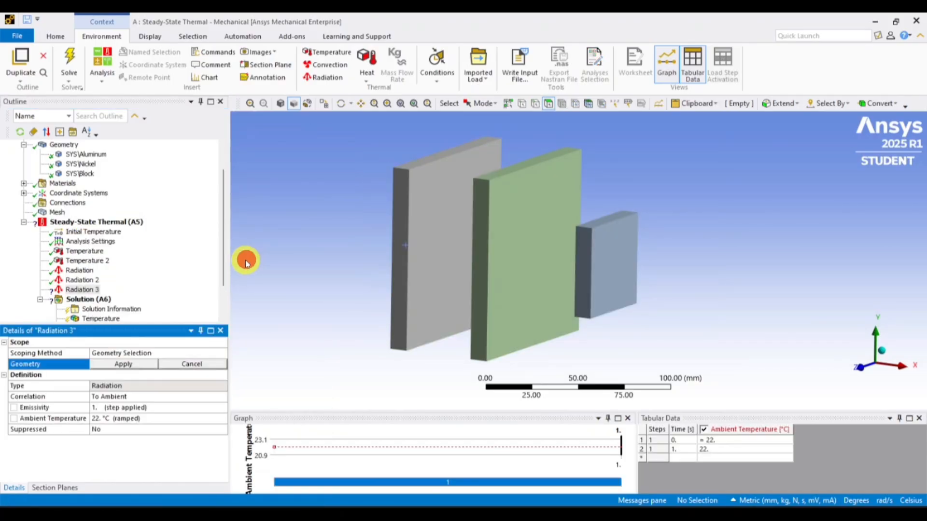
pyautogui.moveTo(471, 315); pyautogui.dragTo(516, 278, button='middle')
pyautogui.click(509, 281)
pyautogui.keyDown('ctrl'); pyautogui.click(512, 266); pyautogui.keyUp('ctrl')
pyautogui.click(123, 364)
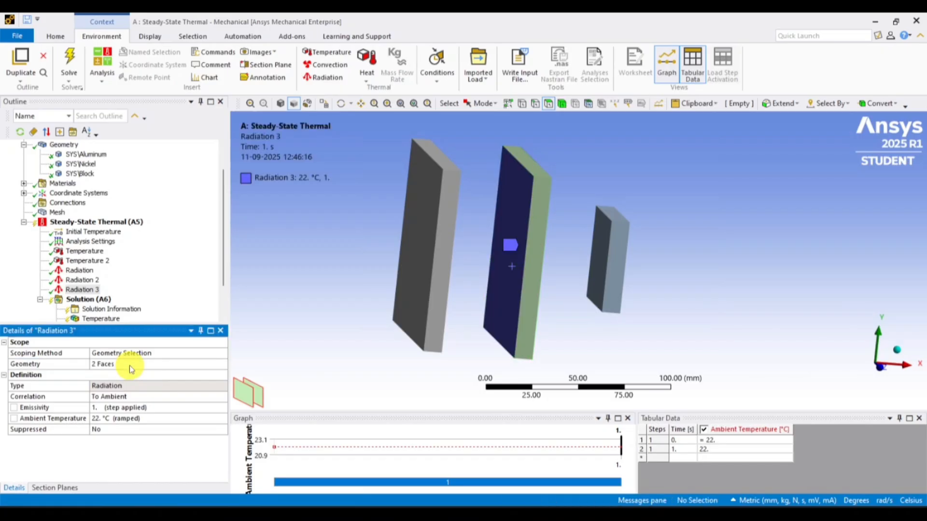
# Set the glass plate's radiation correlation to Surface to Surface with an emissivity of 0.9.
pyautogui.click(147, 395)
pyautogui.click(223, 398)
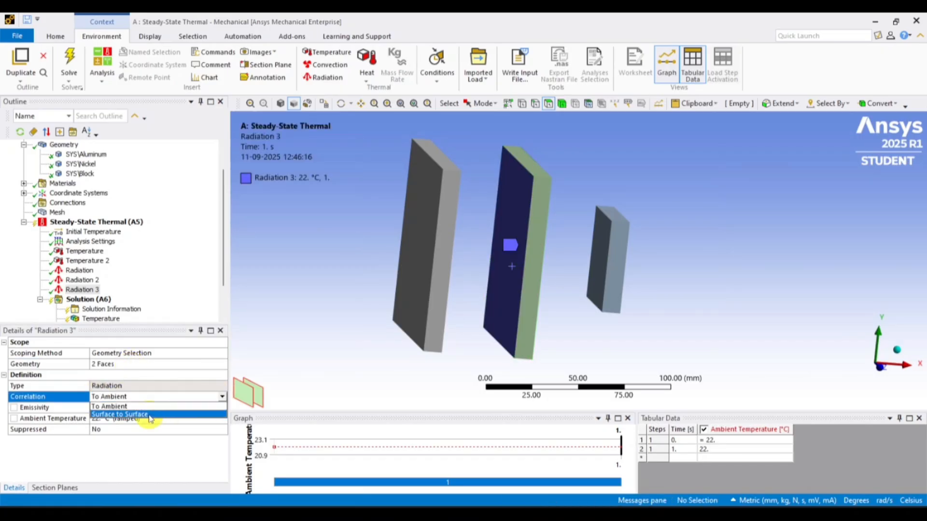
pyautogui.click(148, 415)
pyautogui.click(142, 407)
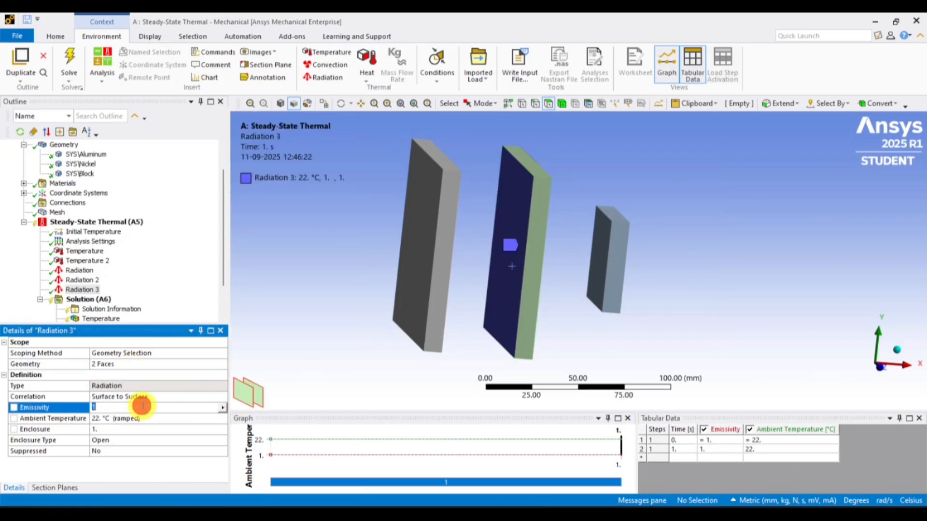
pyautogui.write('0.9')
pyautogui.click(379, 362)
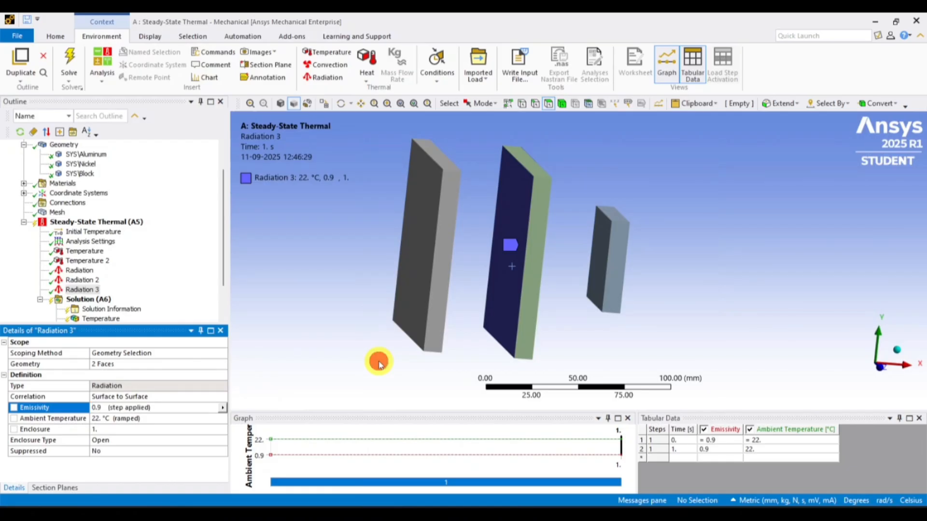
# Solve the steady-state thermal analysis with the glass plate included.
pyautogui.scroll(-2, 108, 294)
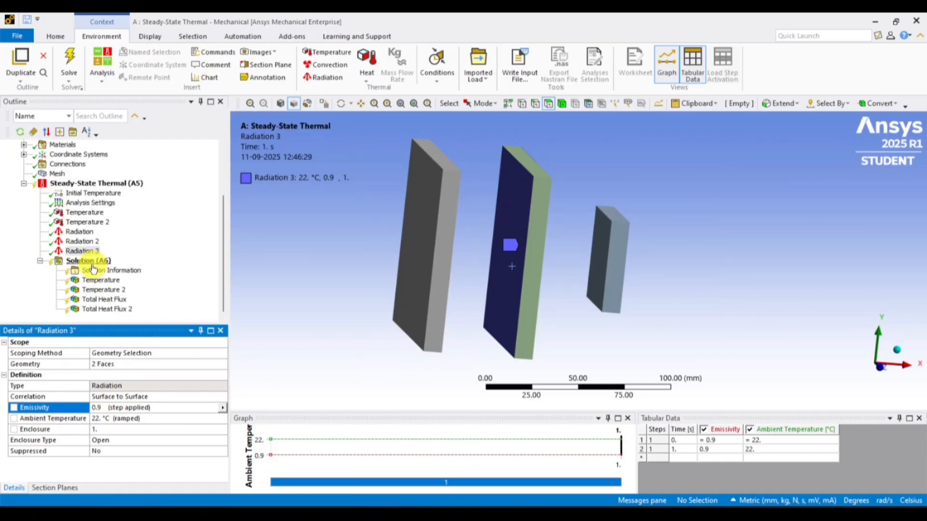
pyautogui.click(94, 183)
pyautogui.moveTo(542, 289); pyautogui.dragTo(407, 306, button='middle')
pyautogui.click(105, 262)
pyautogui.click(138, 60)
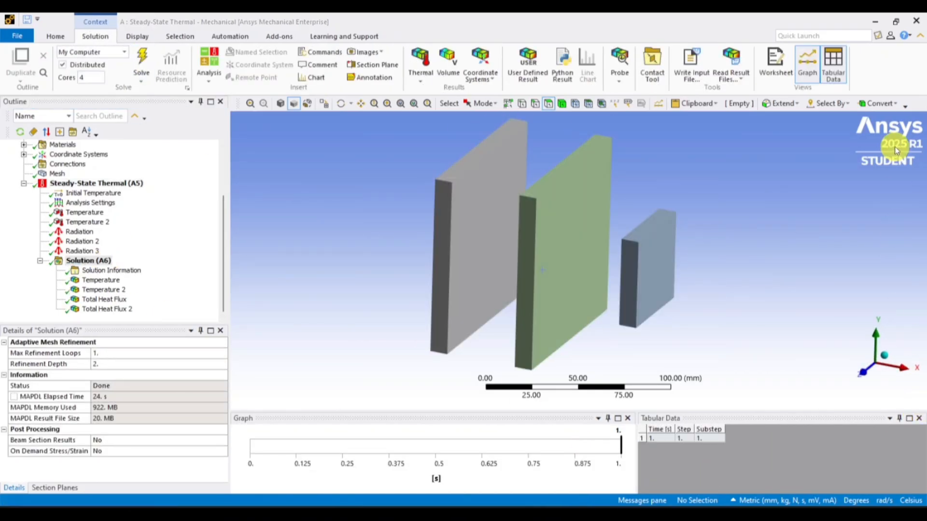
pyautogui.click(855, 22)
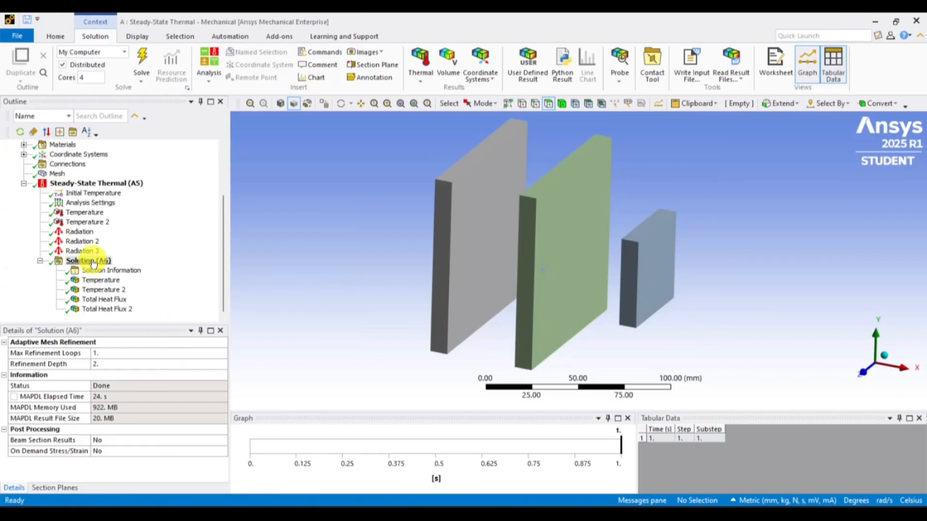
# Show the large plate's Temperature result viewed straight along the X axis.
pyautogui.click(103, 290)
pyautogui.click(910, 367)
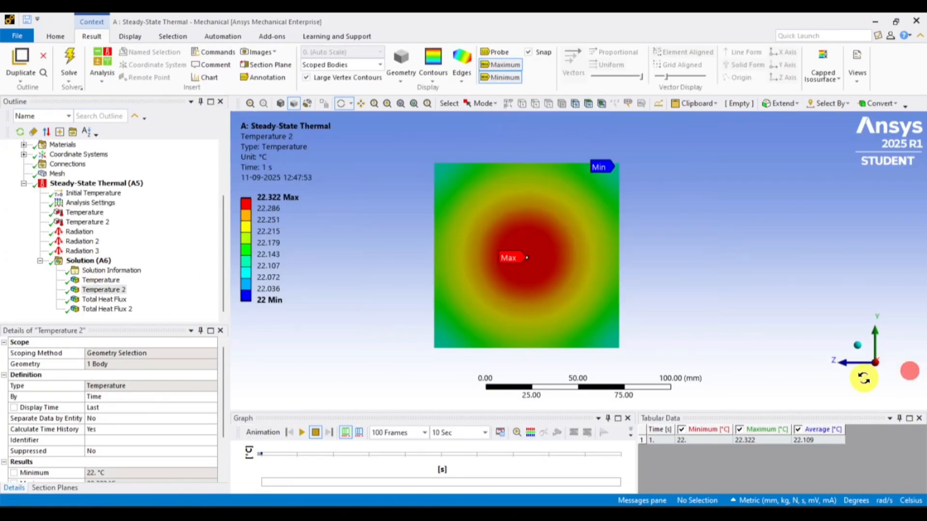
# Animate the large plate's Temperature result while viewing it at an angle, and stop the playback.
pyautogui.click(301, 432)
pyautogui.moveTo(343, 343); pyautogui.dragTo(456, 364)
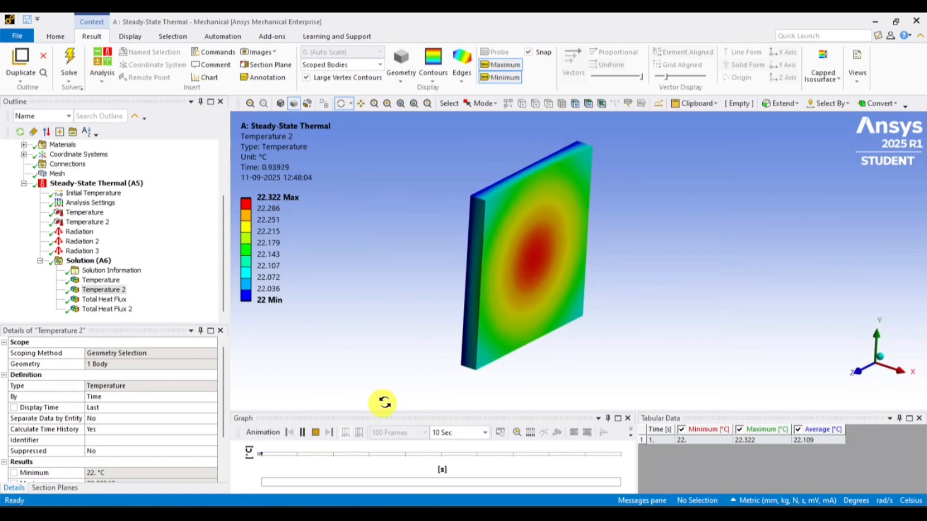
pyautogui.click(315, 433)
# Show the Temperature result of all bodies, play its animation and stop it.
pyautogui.click(100, 280)
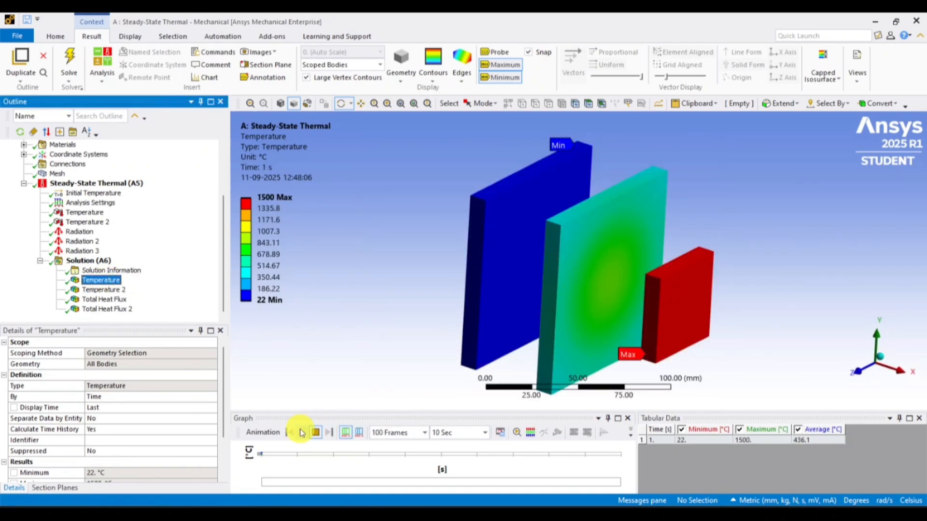
pyautogui.click(302, 432)
pyautogui.moveTo(747, 364); pyautogui.dragTo(729, 356)
pyautogui.click(316, 433)
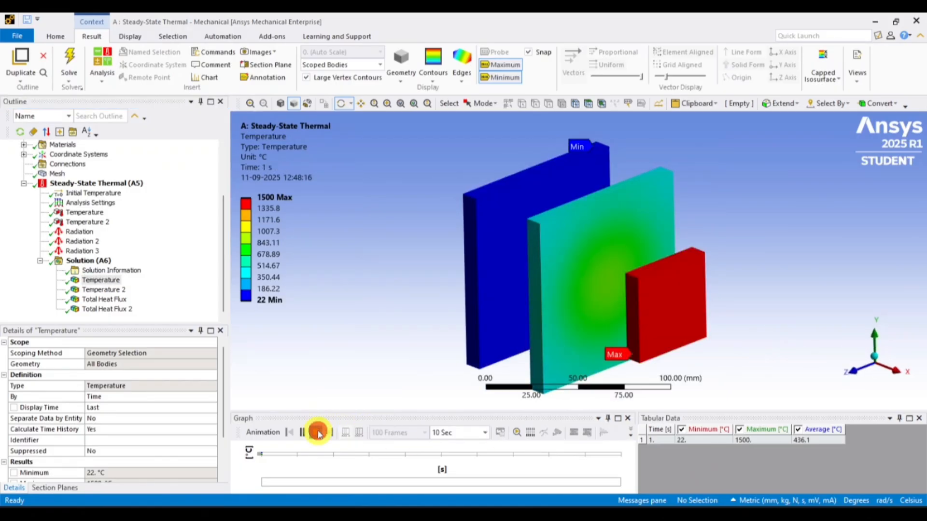
# Show the Total Heat Flux result of all bodies and run its vector animation, stopping it when reviewed.
pyautogui.click(104, 299)
pyautogui.moveTo(476, 350); pyautogui.dragTo(554, 318)
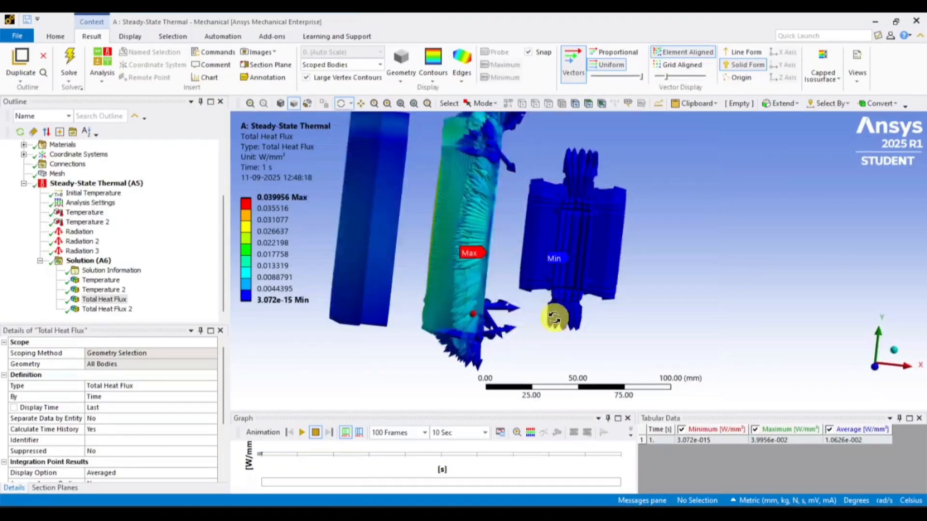
pyautogui.click(302, 433)
pyautogui.moveTo(393, 346); pyautogui.dragTo(506, 307)
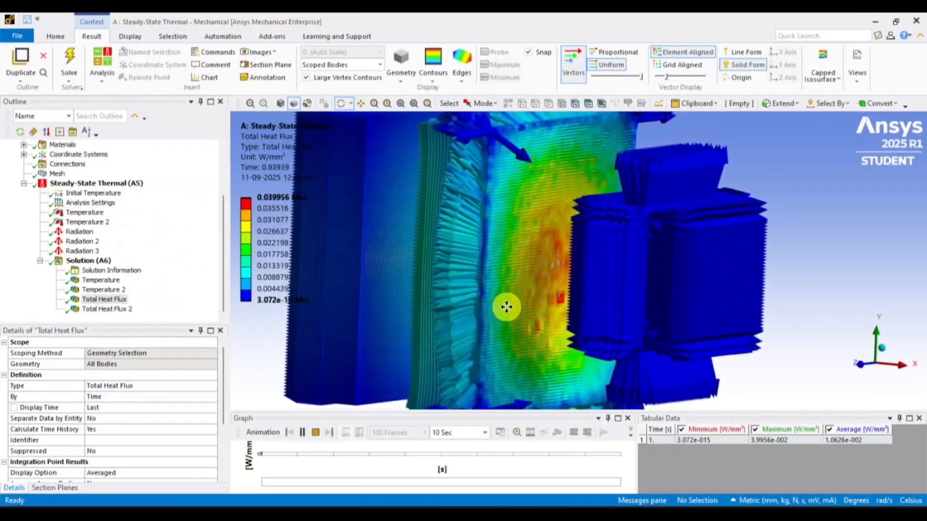
pyautogui.click(316, 433)
# Review the large plate's Total Heat Flux straight along the X axis and at an angle, and return to the all-body Temperature result.
pyautogui.click(116, 313)
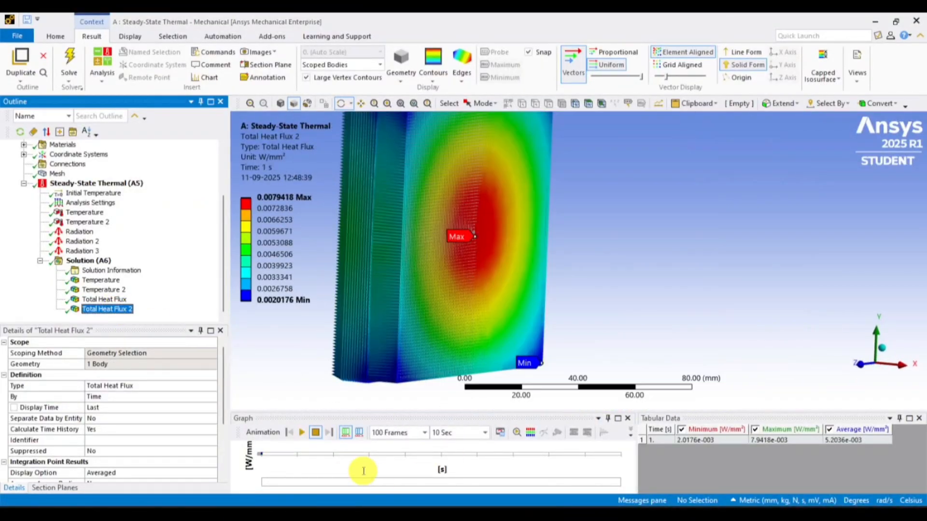
pyautogui.click(907, 365)
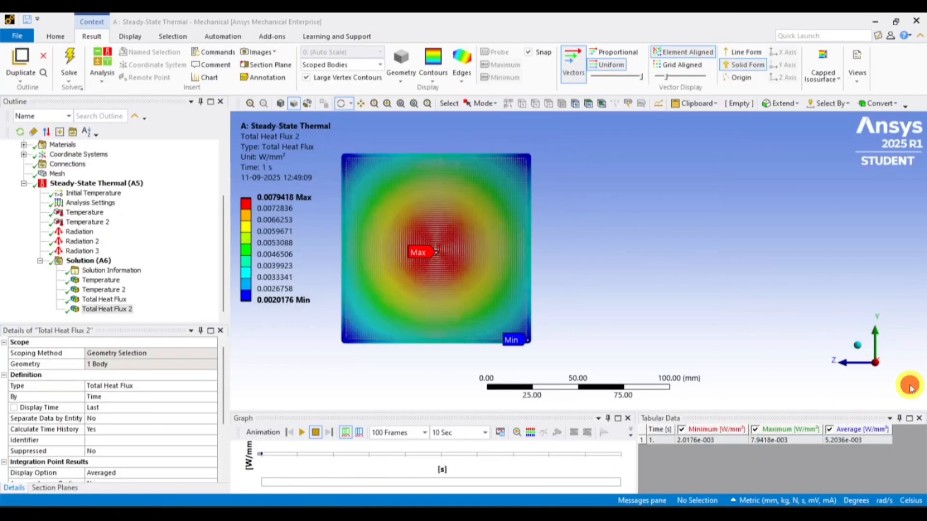
pyautogui.moveTo(274, 274); pyautogui.dragTo(407, 331)
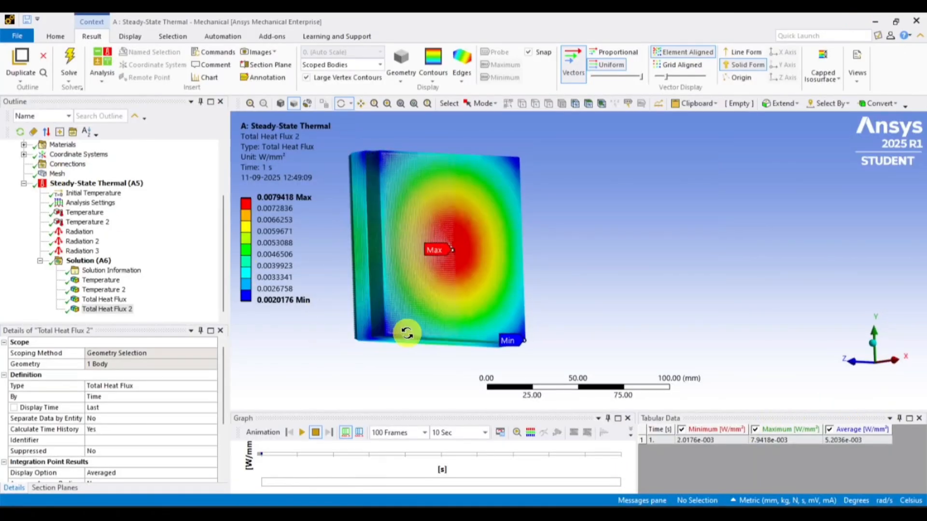
pyautogui.click(93, 280)
pyautogui.moveTo(399, 285); pyautogui.dragTo(320, 290)
# Change the material assignment of the middle plate (SYS\Block) to Iron.
pyautogui.scroll(3, 83, 198)
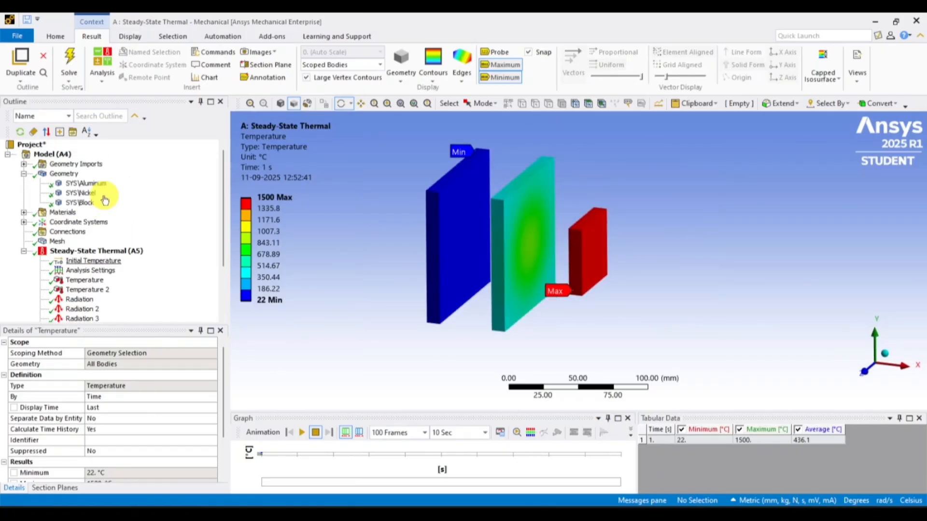
pyautogui.click(80, 203)
pyautogui.click(142, 430)
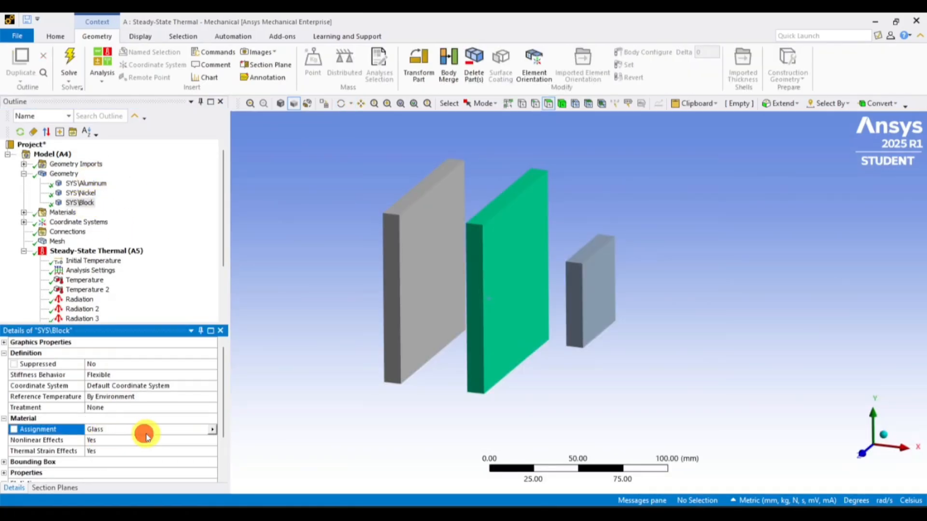
pyautogui.click(207, 429)
pyautogui.click(245, 413)
# Set the emissivity of the middle plate's radiation load to 0.2 and solve the steady-state thermal analysis again.
pyautogui.scroll(-2, 121, 300)
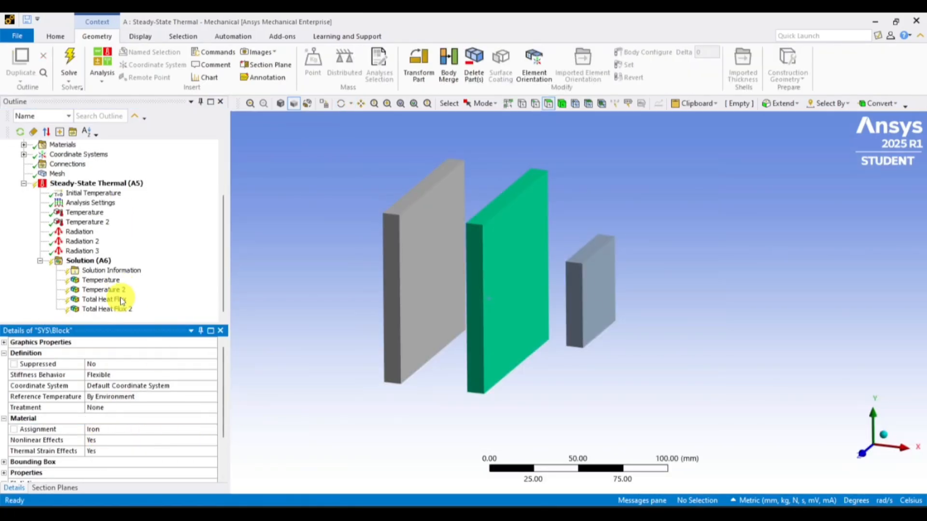
pyautogui.click(82, 251)
pyautogui.click(104, 410)
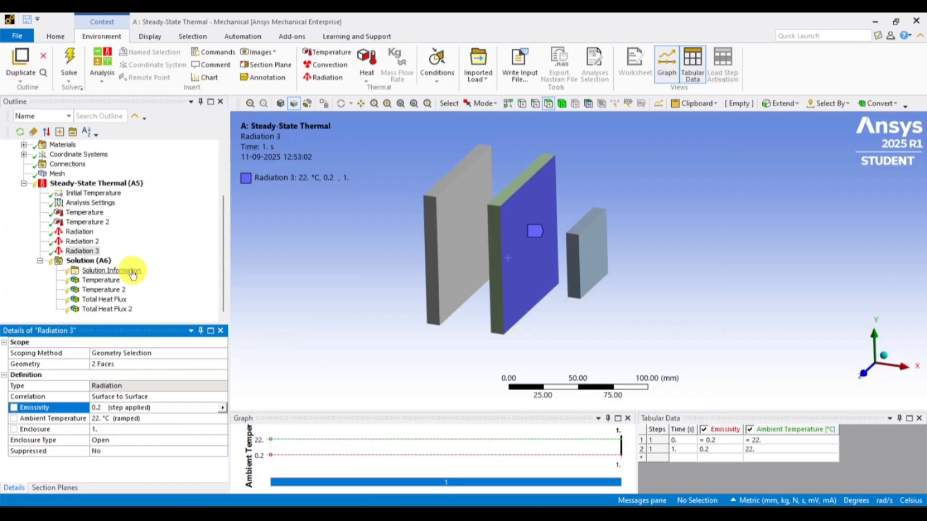
pyautogui.click(77, 261)
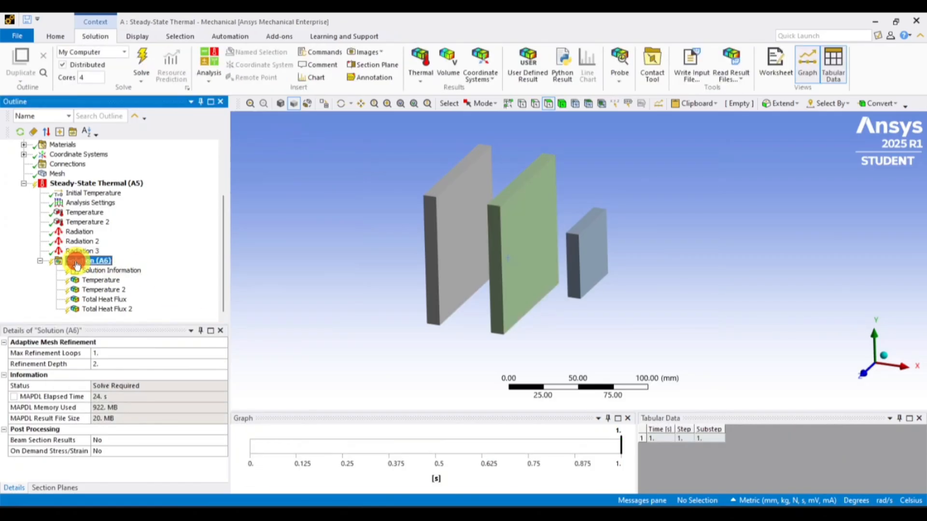
pyautogui.click(141, 63)
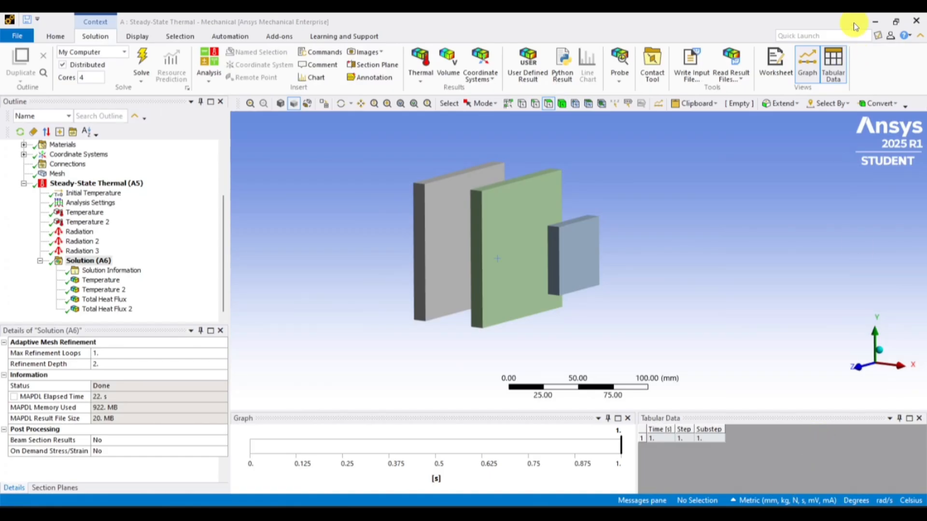
# Review the temperature results of the large plate and of all bodies for the iron plate case.
pyautogui.click(107, 290)
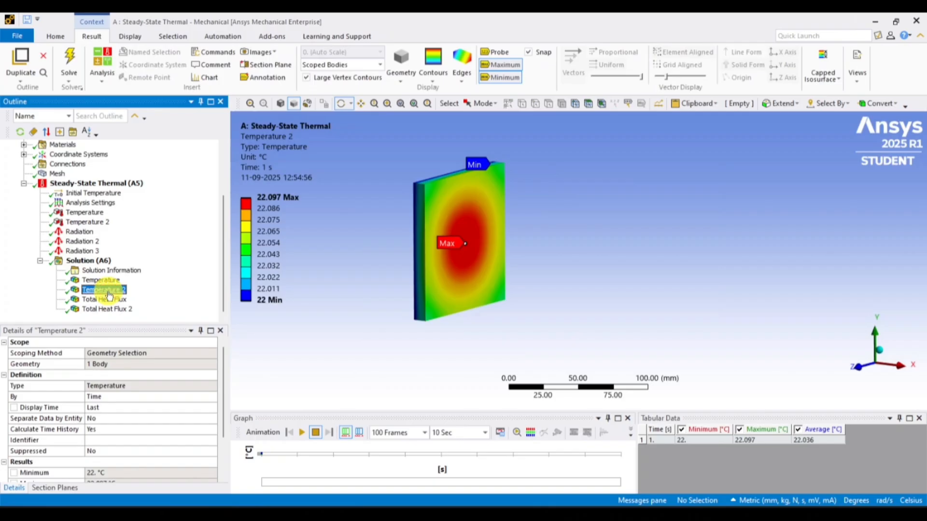
pyautogui.moveTo(558, 312)
pyautogui.mouseDown()
pyautogui.moveTo(471, 306)
pyautogui.moveTo(540, 315)
pyautogui.mouseUp()
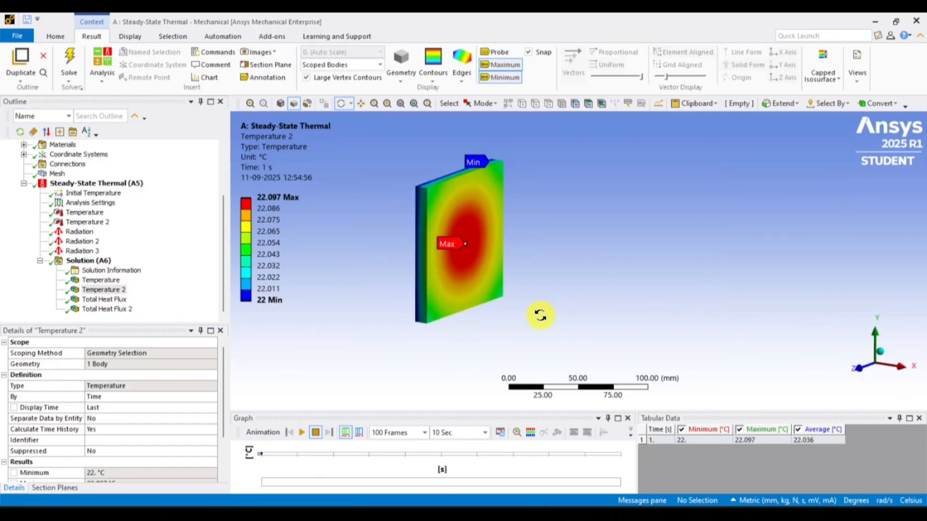
pyautogui.click(103, 282)
# Show the Total Heat Flux result of all bodies and shorten its vector arrows.
pyautogui.click(105, 300)
pyautogui.moveTo(377, 300)
pyautogui.mouseDown()
pyautogui.moveTo(410, 347)
pyautogui.moveTo(413, 379)
pyautogui.moveTo(494, 378)
pyautogui.moveTo(385, 312)
pyautogui.mouseUp()
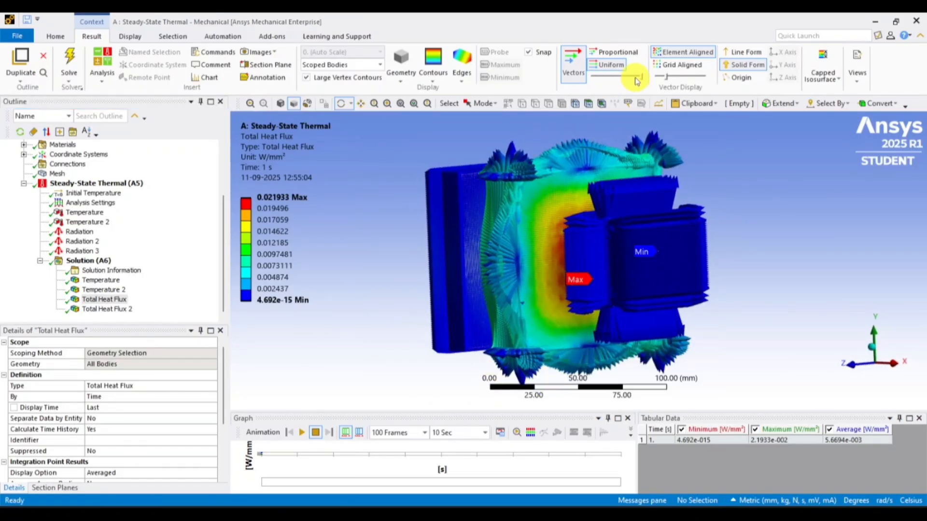
pyautogui.moveTo(637, 79); pyautogui.dragTo(633, 78)
# Animate the all-body heat flux vectors, inspect the gaps between the plates up close, and stop the playback.
pyautogui.click(301, 435)
pyautogui.scroll(4, 475, 198)
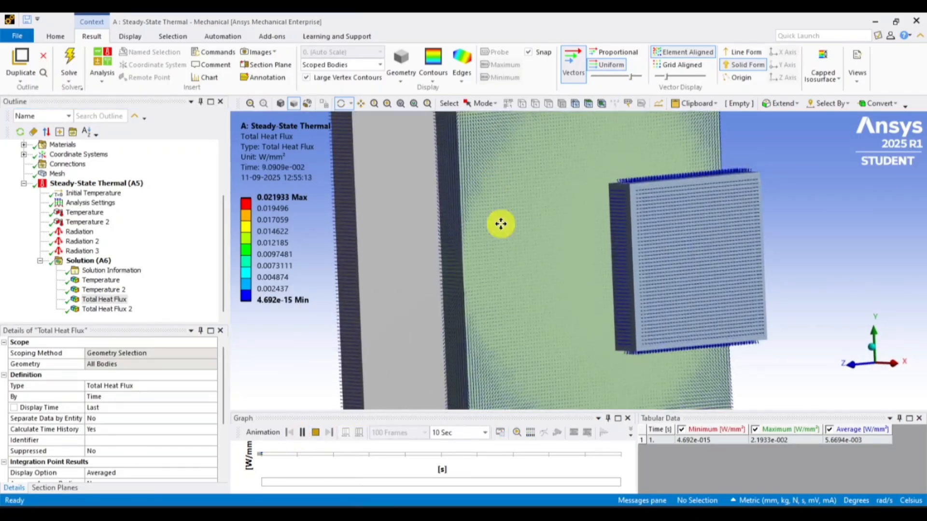
pyautogui.keyDown('ctrl'); pyautogui.moveTo(500, 224); pyautogui.dragTo(504, 372, button='middle'); pyautogui.keyUp('ctrl')
pyautogui.scroll(4, 459, 314)
pyautogui.keyDown('ctrl'); pyautogui.moveTo(460, 314); pyautogui.dragTo(579, 181, button='middle'); pyautogui.keyUp('ctrl')
pyautogui.moveTo(613, 200); pyautogui.dragTo(525, 294)
pyautogui.click(316, 433)
# Show the large plate's Total Heat Flux result for the iron case and animate it, stopping the playback when reviewed.
pyautogui.click(118, 310)
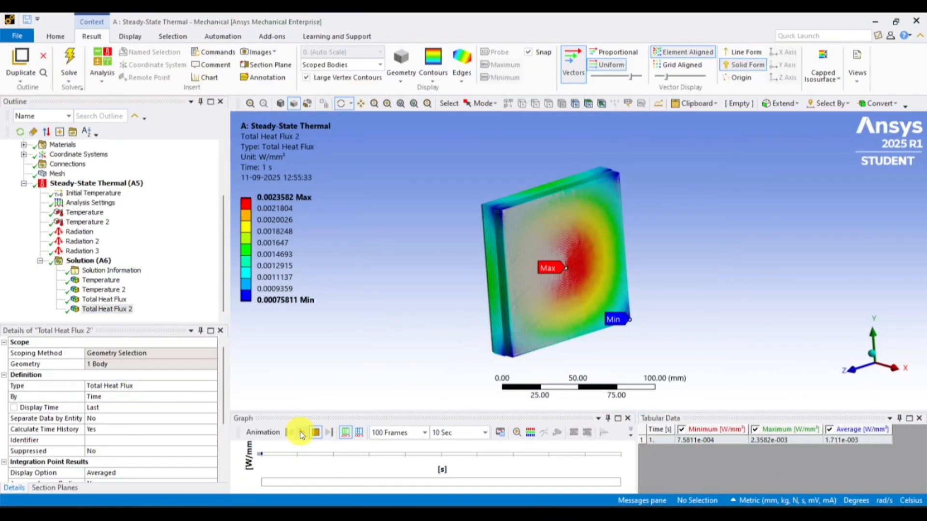
pyautogui.click(302, 433)
pyautogui.scroll(3, 552, 286)
pyautogui.moveTo(538, 271); pyautogui.dragTo(367, 269)
pyautogui.click(316, 434)
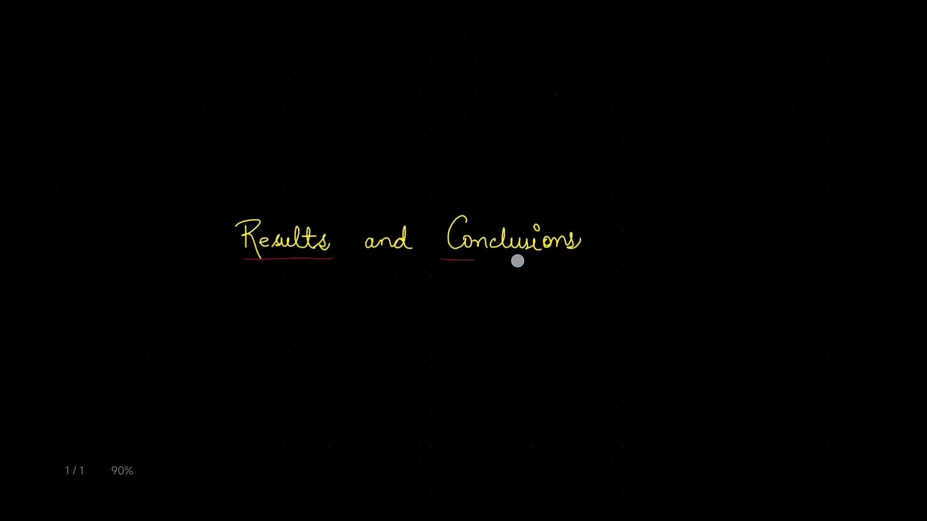
# In the whiteboard notes, circle the maximum temperature and maximum heat flux on the legends of Cases 1, 2 and 3.
pyautogui.scroll(-10, 126, 337)
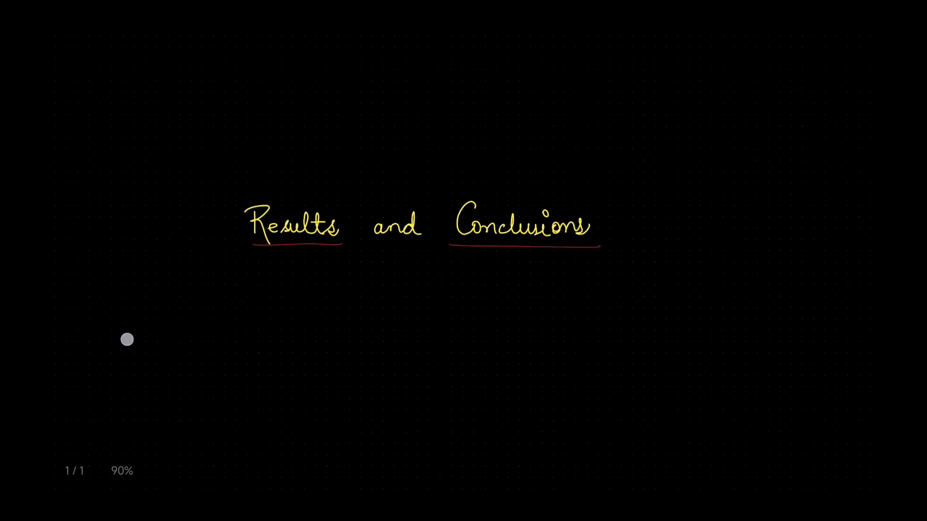
pyautogui.scroll(-1, 141, 97)
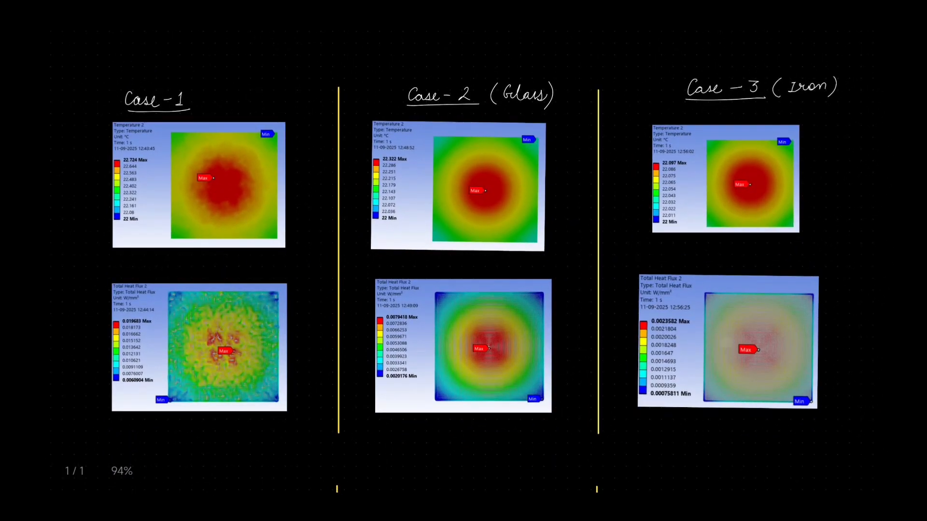
pyautogui.keyDown('ctrl'); pyautogui.scroll(3, 571, 247); pyautogui.keyUp('ctrl')
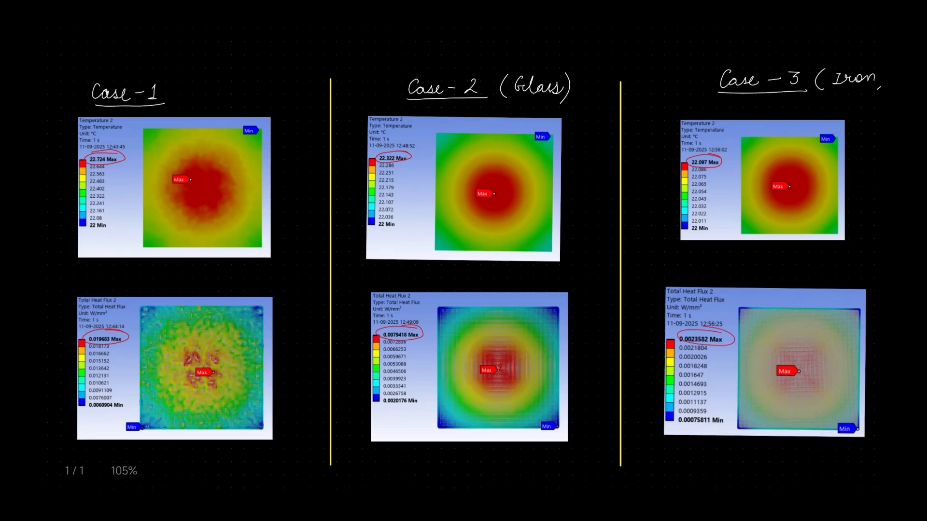
# Write φmax = 0.0196 and Tmax = 22.724 beneath the Case-1 result images.
pyautogui.moveTo(335, 285); pyautogui.dragTo(335, 93)
pyautogui.keyDown('ctrl'); pyautogui.scroll(-3, 232, 242); pyautogui.keyUp('ctrl')
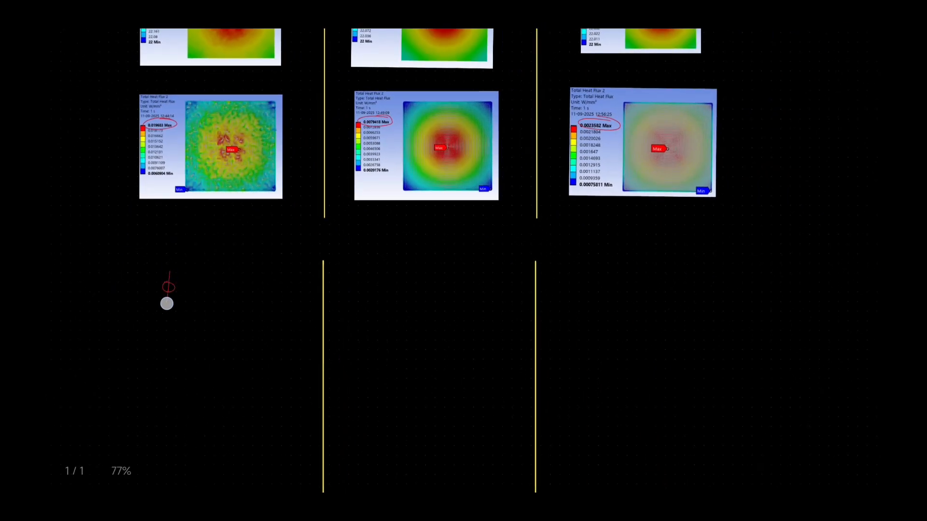
pyautogui.keyDown('ctrl'); pyautogui.scroll(2, 338, 242); pyautogui.keyUp('ctrl')
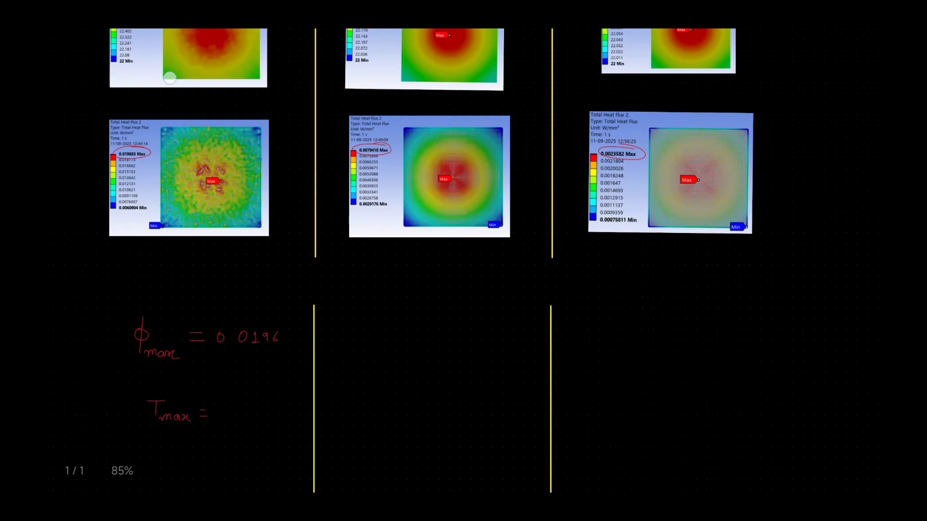
pyautogui.scroll(-2, 170, 78)
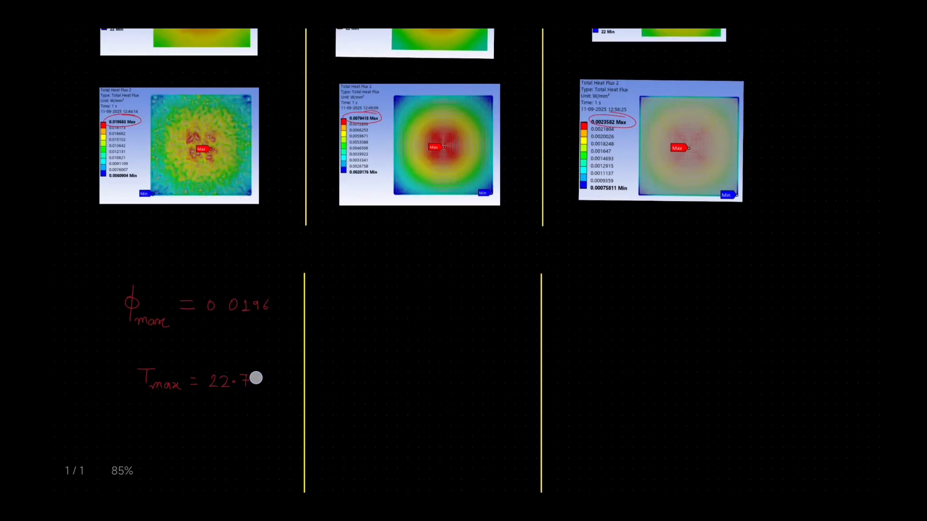
pyautogui.moveTo(240, 394); pyautogui.dragTo(233, 476)
pyautogui.moveTo(219, 354); pyautogui.dragTo(122, 340)
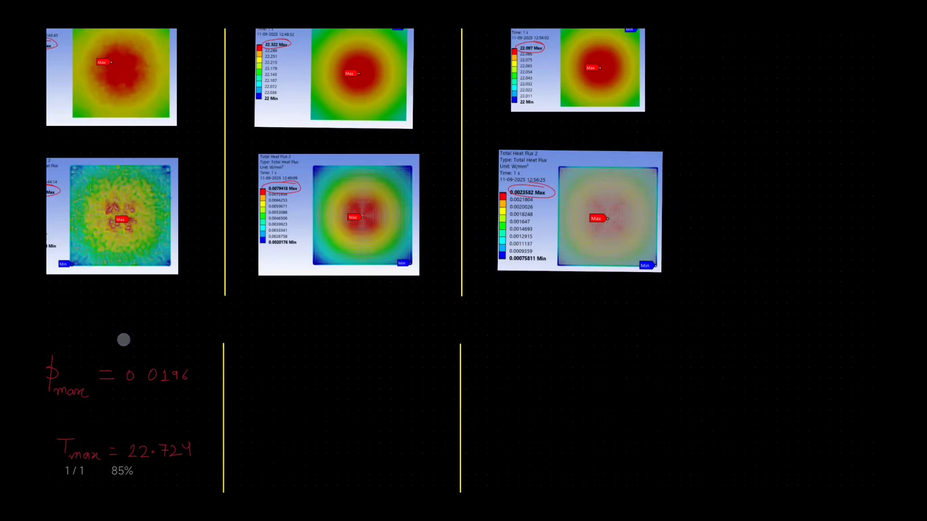
pyautogui.moveTo(331, 312); pyautogui.dragTo(331, 293)
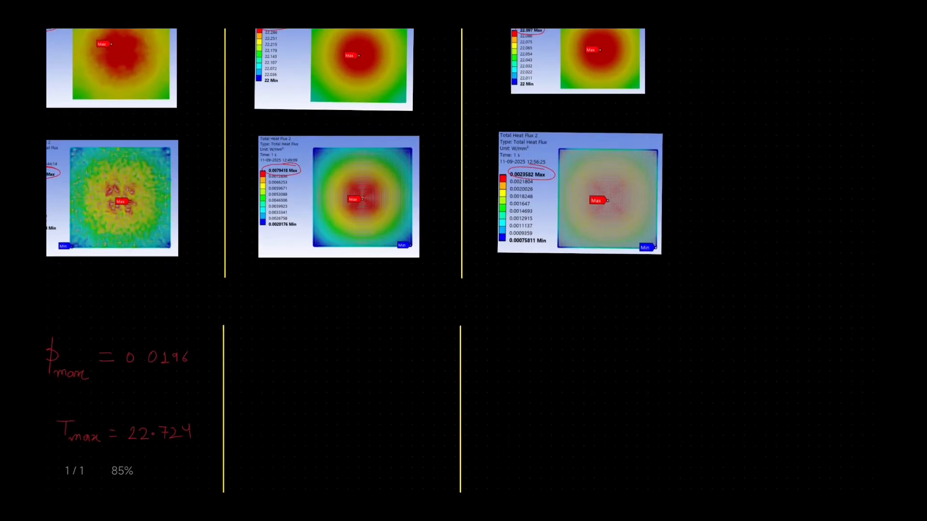